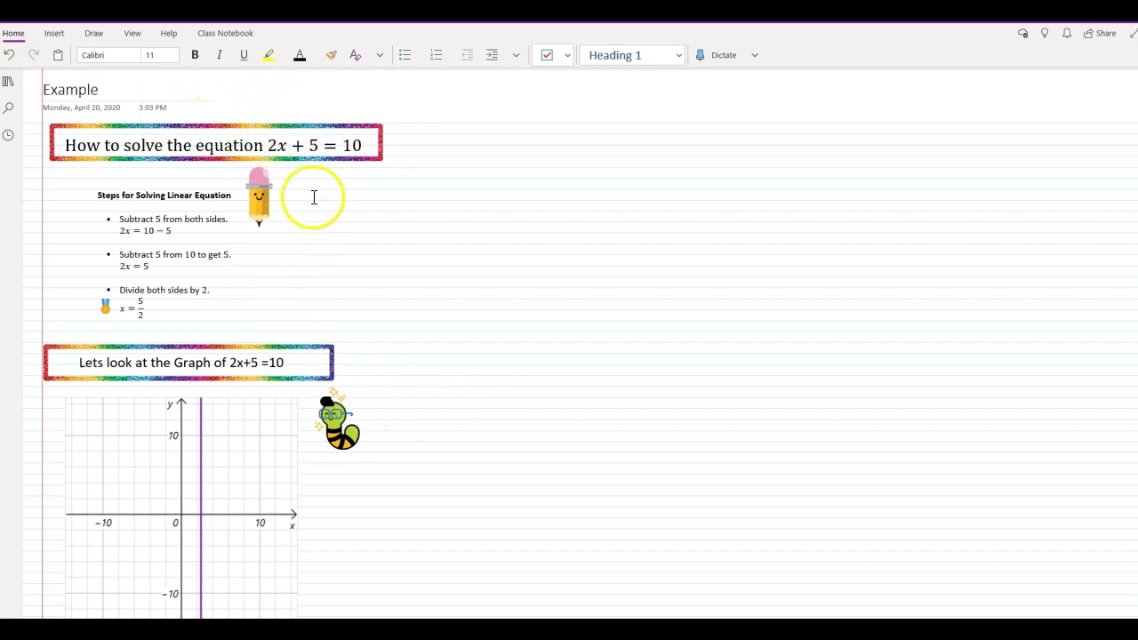
Add a new page to Chapter 1 from the notebook's page list
{"action": "scroll", "coordinate": [452, 249], "scroll_direction": "down", "scroll_amount": 10}
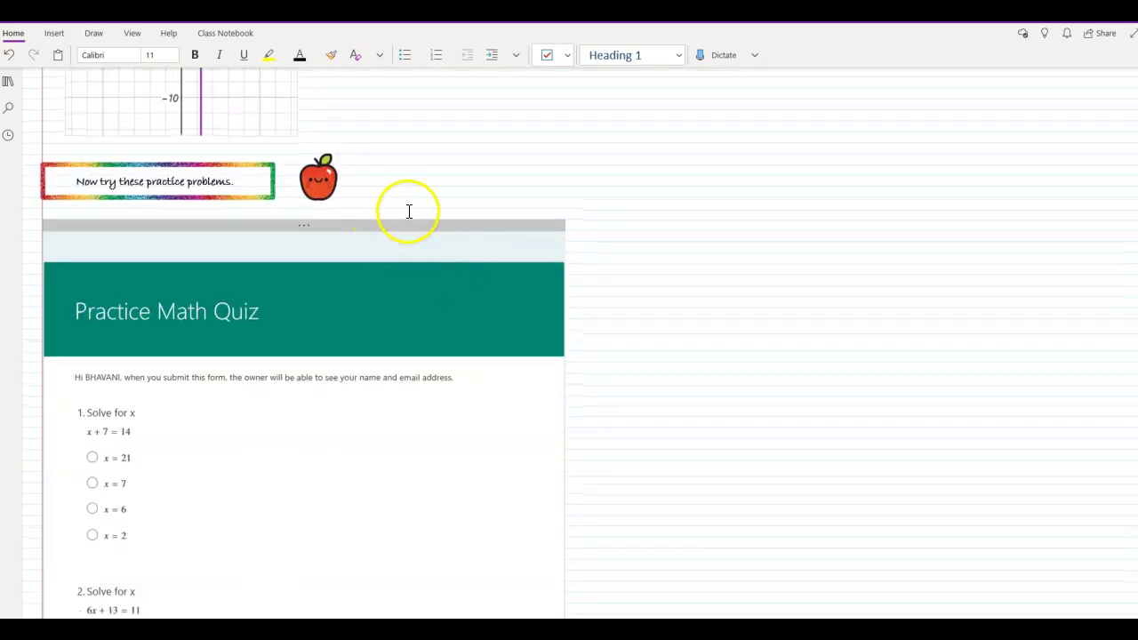
{"action": "scroll", "coordinate": [409, 213], "scroll_direction": "up", "scroll_amount": 5}
{"action": "scroll", "coordinate": [410, 211], "scroll_direction": "up", "scroll_amount": 3}
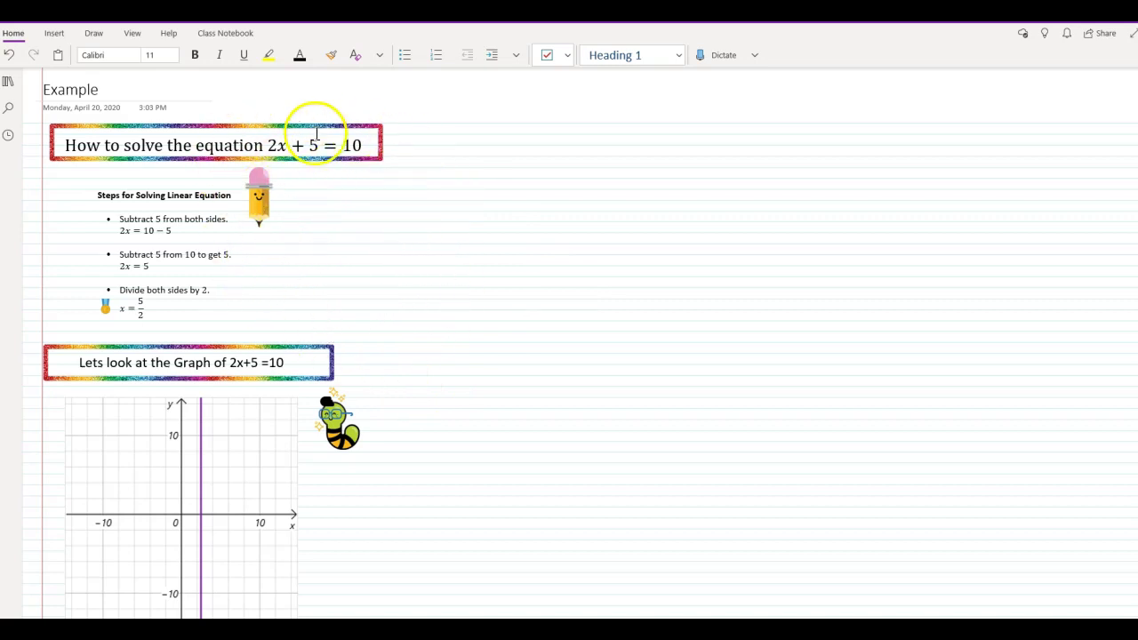
{"action": "left_click", "coordinate": [9, 84]}
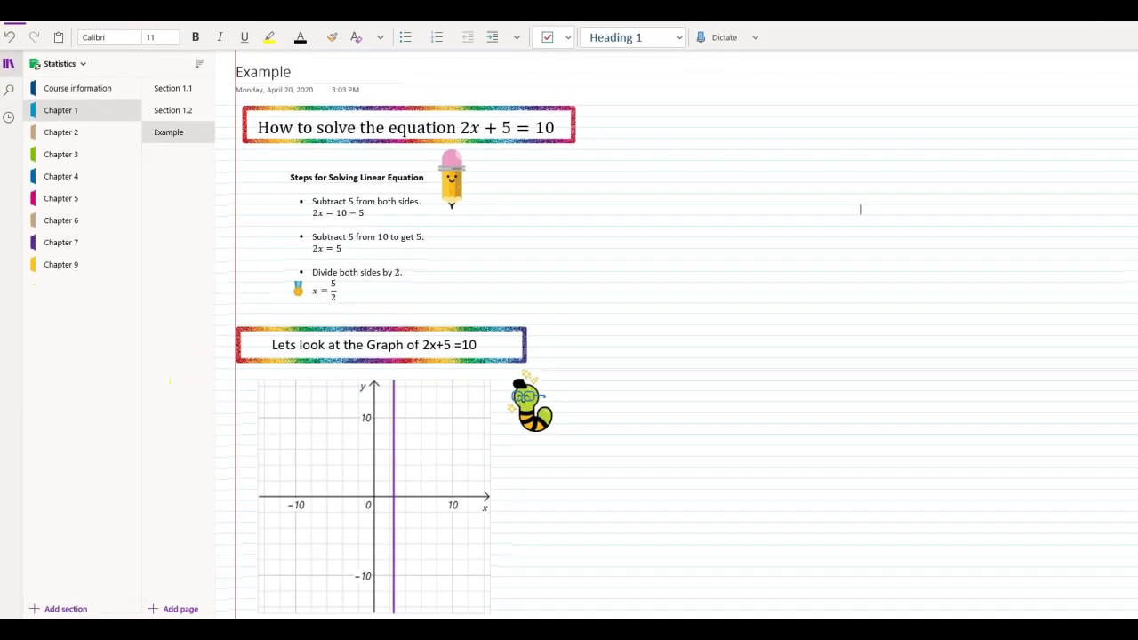
{"action": "left_click", "coordinate": [182, 609]}
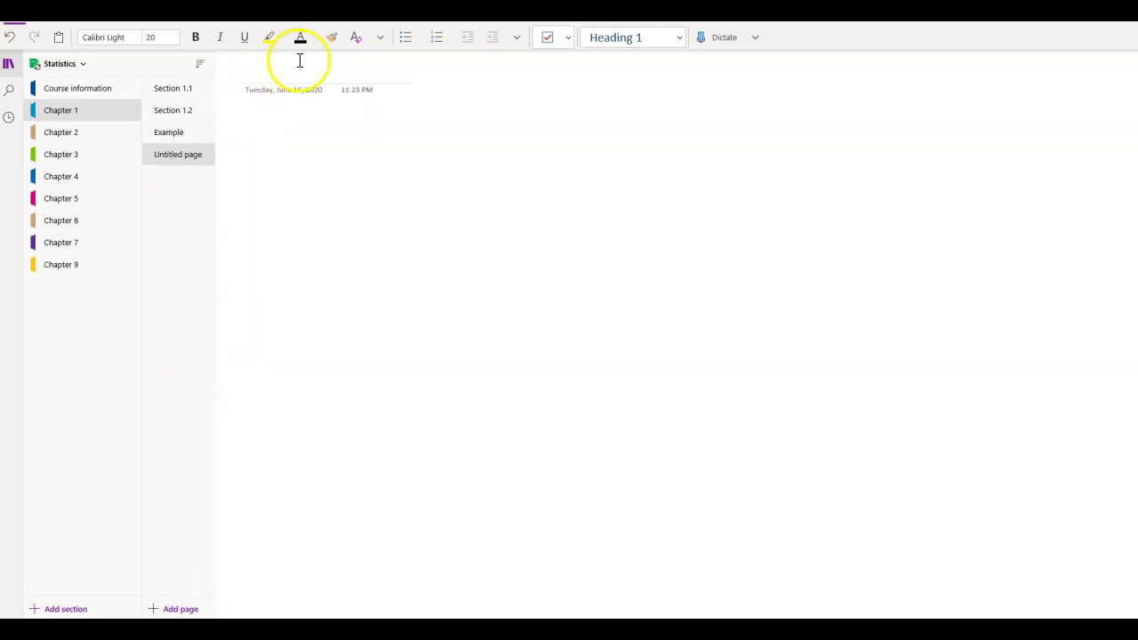
Title the page 'Solving the Linear Equation', capitalising the L in Linear
{"action": "left_click", "coordinate": [270, 76]}
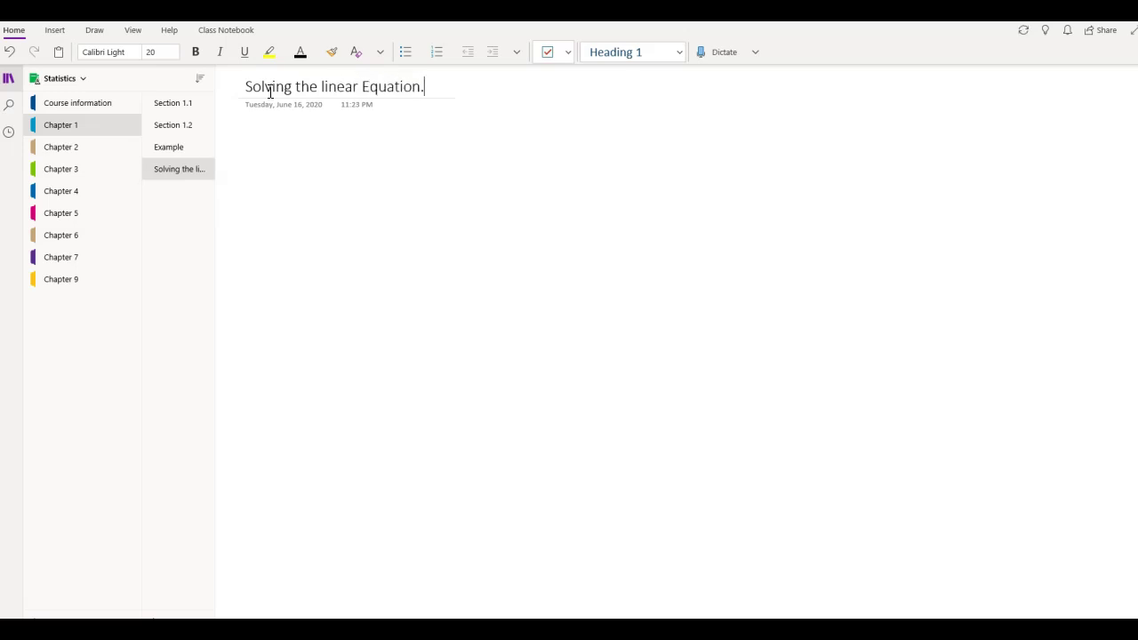
{"action": "left_click", "coordinate": [320, 86]}
{"action": "key", "text": "Delete"}
{"action": "type", "text": "L"}
{"action": "left_click", "coordinate": [340, 142]}
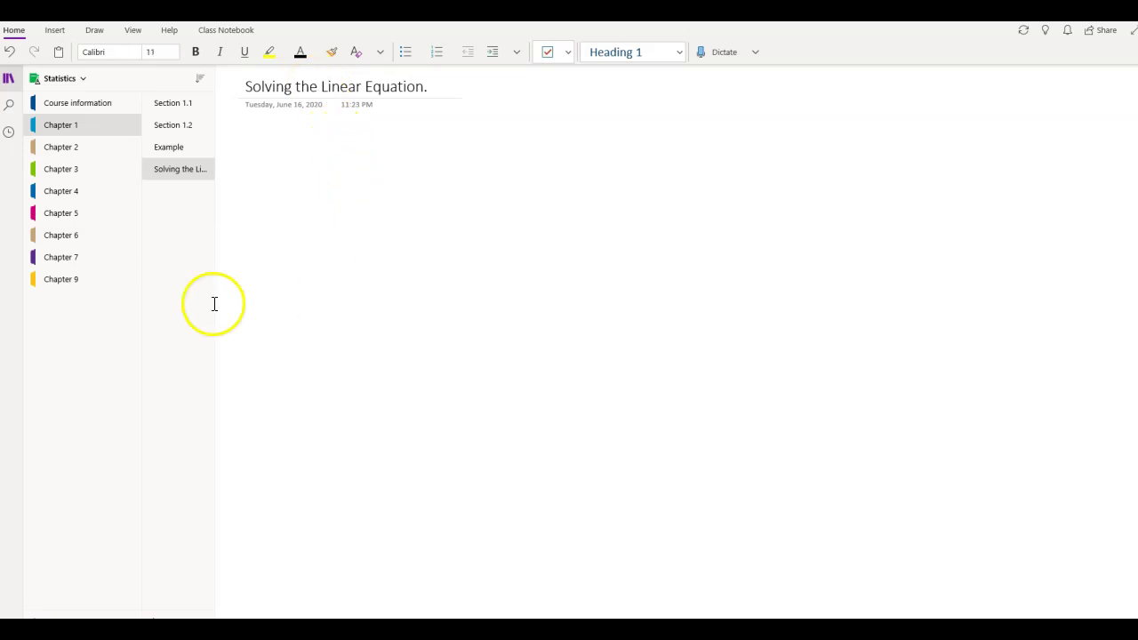
Give the page college-ruled lines with a red margin, replacing the narrow rules
{"action": "left_click", "coordinate": [133, 30]}
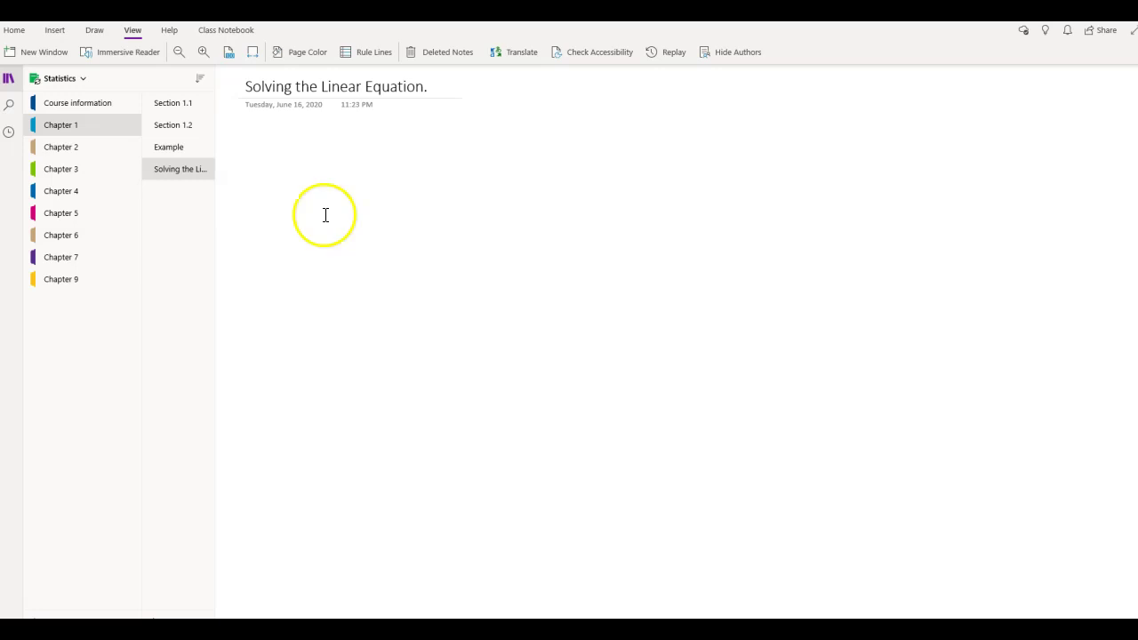
{"action": "left_click", "coordinate": [368, 52]}
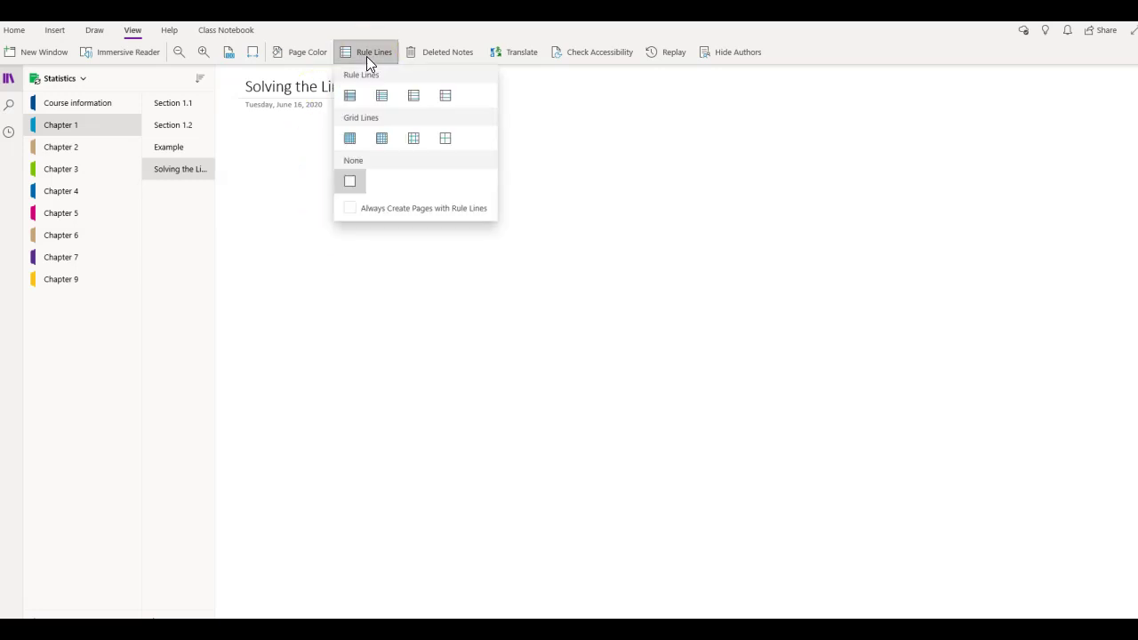
{"action": "left_click", "coordinate": [354, 103]}
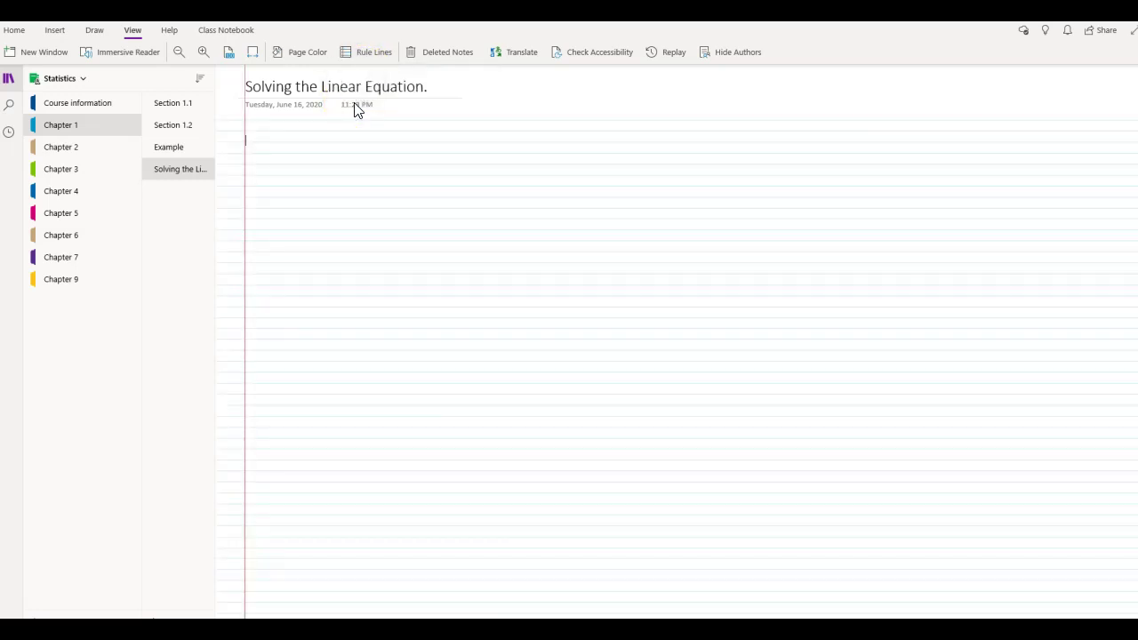
{"action": "left_click", "coordinate": [370, 52]}
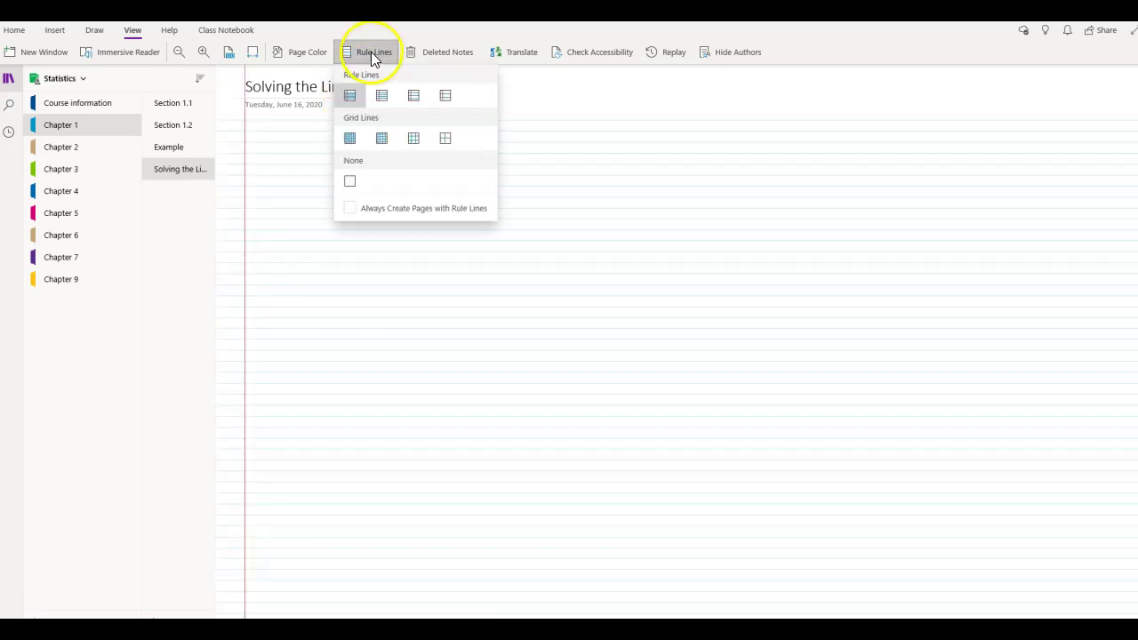
{"action": "left_click", "coordinate": [383, 96]}
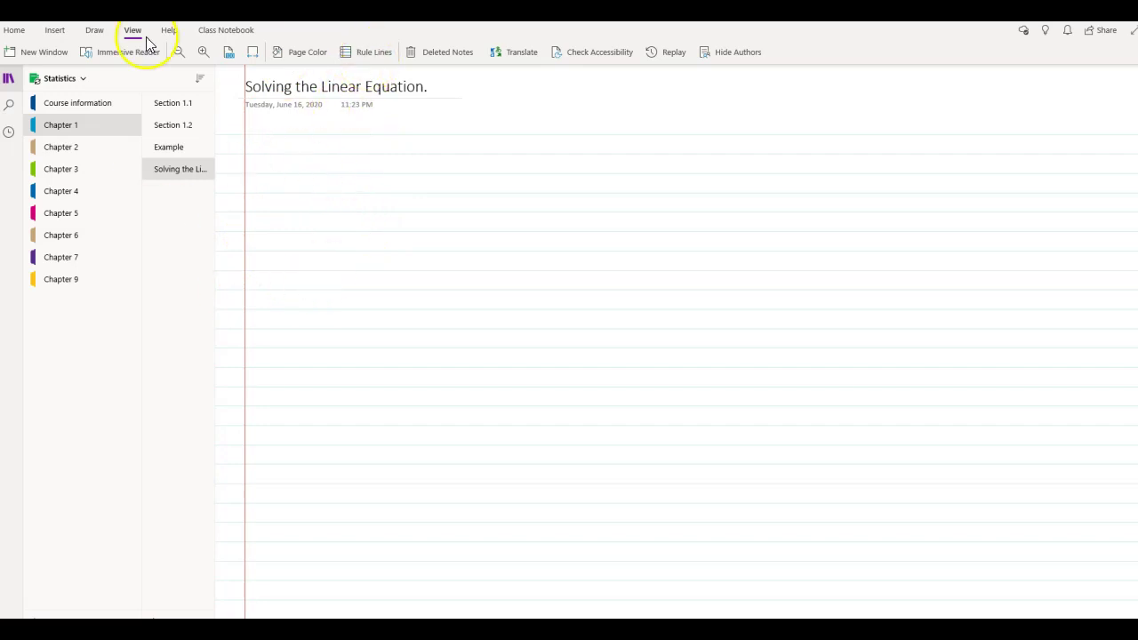
{"action": "left_click", "coordinate": [95, 31]}
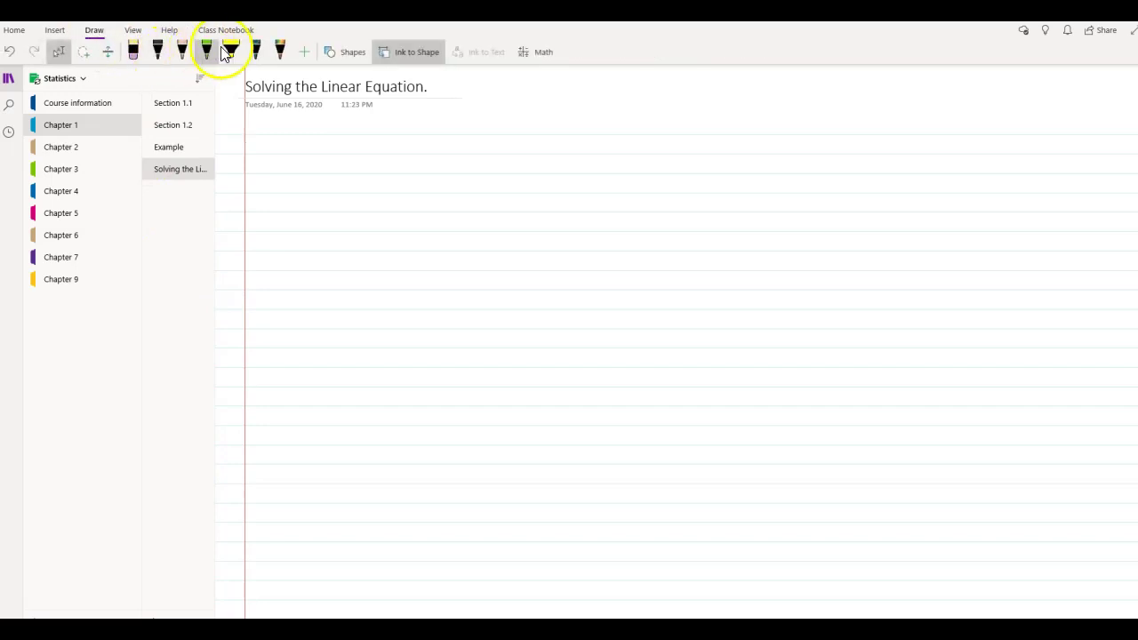
Handwrite 3x+4=12 on the page with the rainbow pen
{"action": "left_click", "coordinate": [280, 50]}
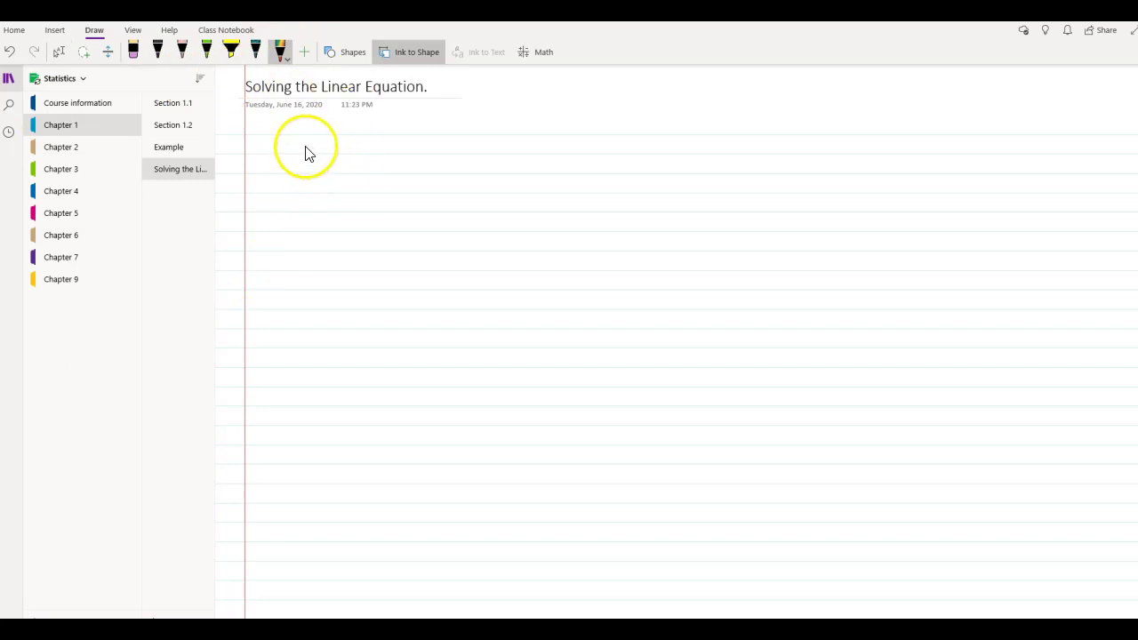
{"action": "left_click_drag", "start_coordinate": [299, 139], "coordinate": [320, 187]}
{"action": "mouse_move", "coordinate": [353, 153]}
{"action": "left_mouse_down"}
{"action": "mouse_move", "coordinate": [341, 183]}
{"action": "mouse_move", "coordinate": [415, 162]}
{"action": "mouse_move", "coordinate": [467, 165]}
{"action": "mouse_move", "coordinate": [464, 186]}
{"action": "mouse_move", "coordinate": [526, 152]}
{"action": "mouse_move", "coordinate": [576, 198]}
{"action": "left_mouse_up"}
{"action": "mouse_move", "coordinate": [583, 157]}
{"action": "left_mouse_down"}
{"action": "mouse_move", "coordinate": [612, 152]}
{"action": "mouse_move", "coordinate": [625, 202]}
{"action": "left_mouse_up"}
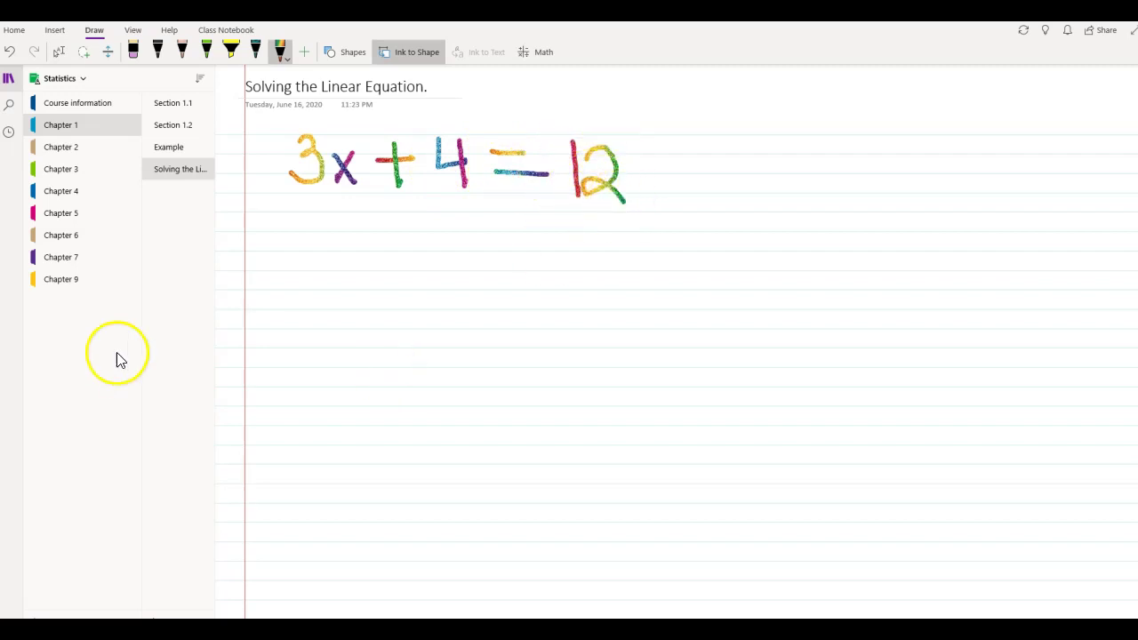
Lasso the handwritten equation and have Math recognise it as 3x + 4 = 12
{"action": "left_click", "coordinate": [86, 57]}
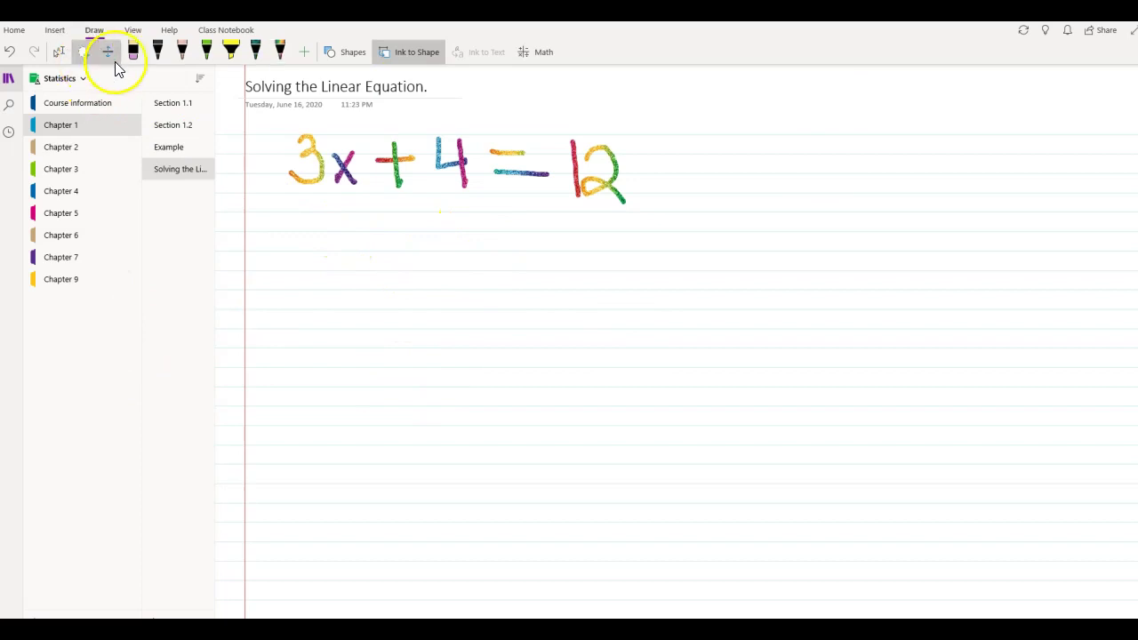
{"action": "mouse_move", "coordinate": [279, 124]}
{"action": "left_mouse_down"}
{"action": "mouse_move", "coordinate": [353, 221]}
{"action": "mouse_move", "coordinate": [651, 213]}
{"action": "mouse_move", "coordinate": [661, 119]}
{"action": "mouse_move", "coordinate": [666, 152]}
{"action": "left_mouse_up"}
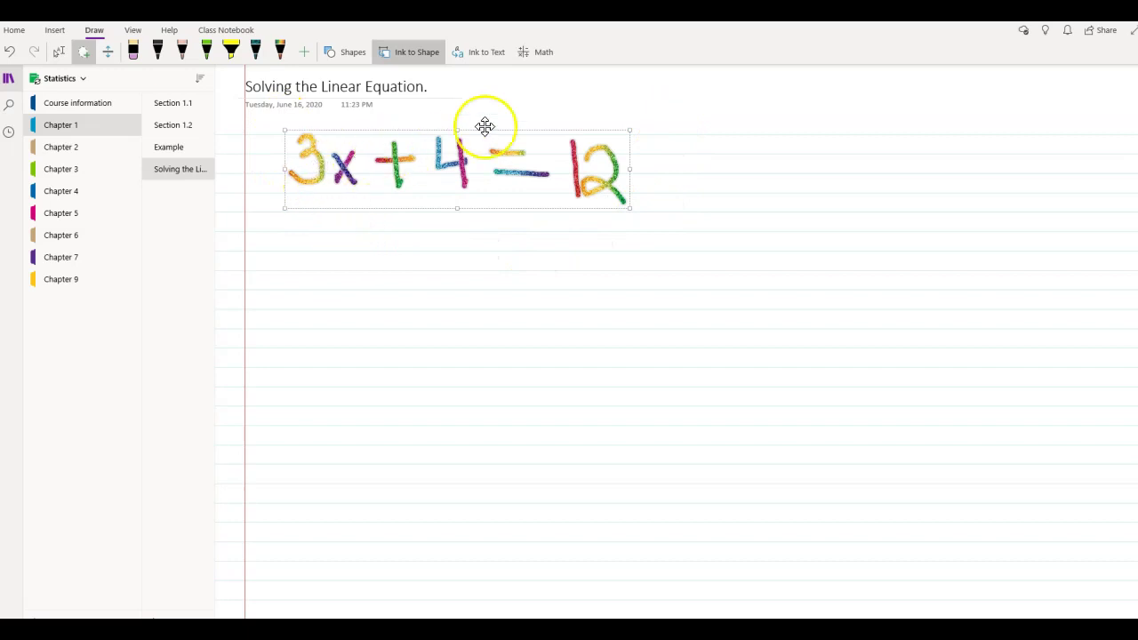
{"action": "left_click", "coordinate": [543, 53]}
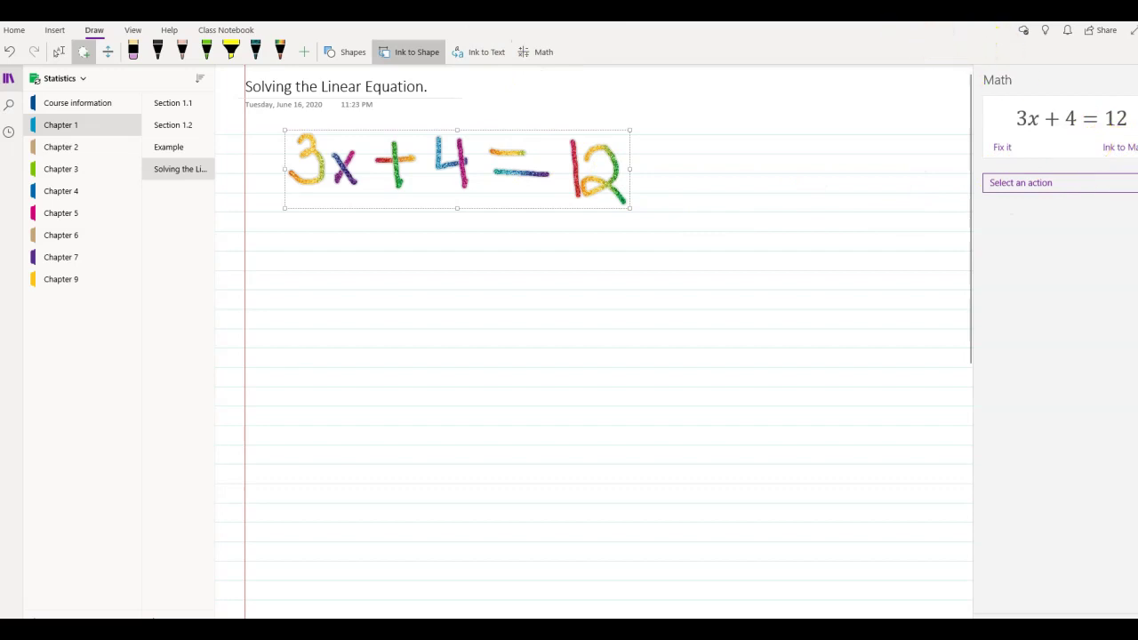
Convert the ink to math and make it the 36 pt heading 'How to solve the equation 3x + 4 = 12'
{"action": "left_click", "coordinate": [1106, 151]}
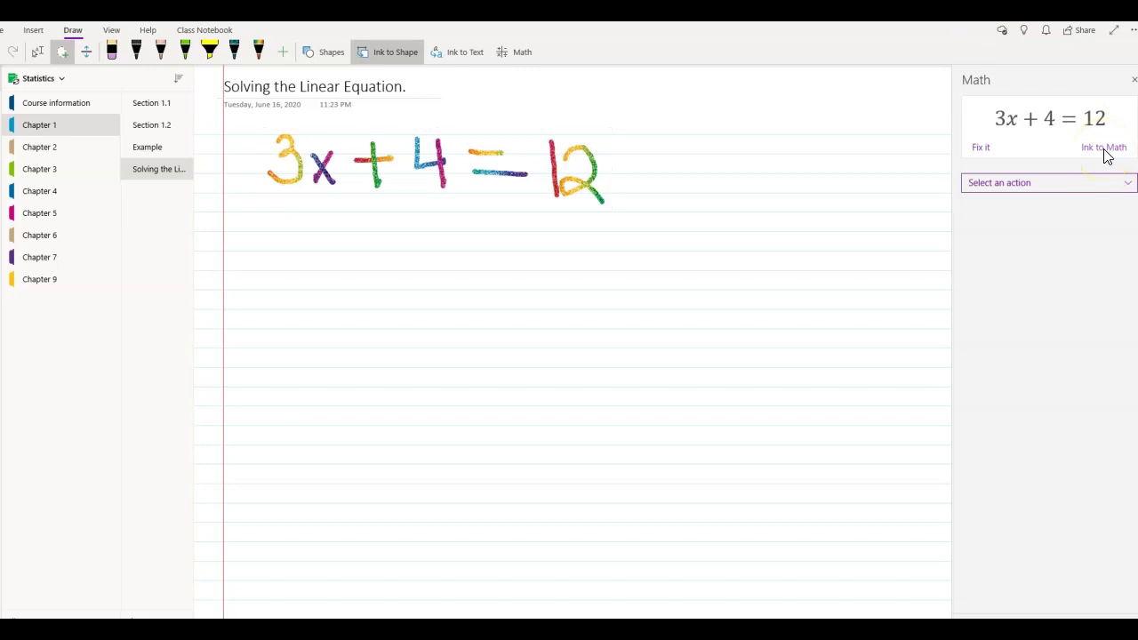
{"action": "left_click", "coordinate": [488, 177]}
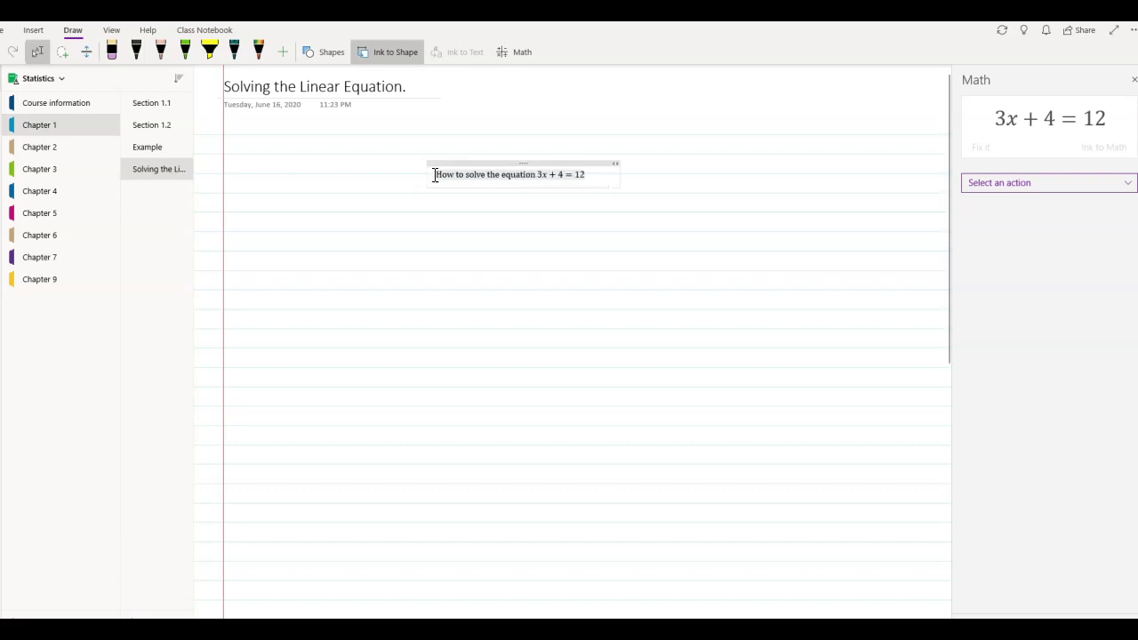
{"action": "left_click", "coordinate": [38, 52]}
{"action": "left_click", "coordinate": [5, 30]}
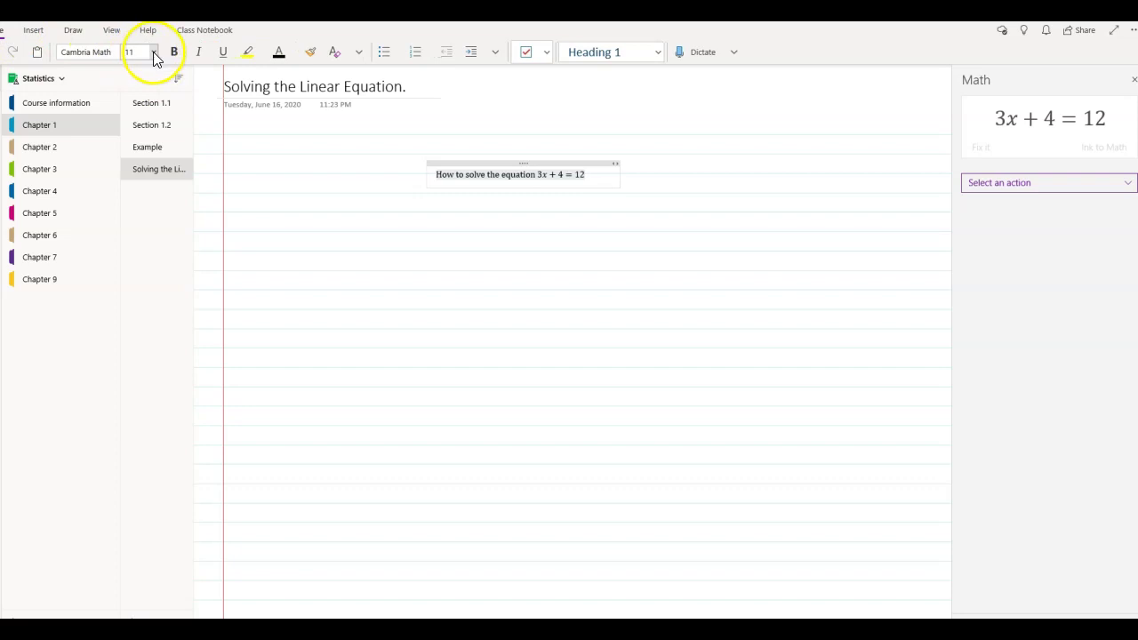
{"action": "left_click", "coordinate": [152, 52]}
{"action": "scroll", "coordinate": [178, 224], "scroll_direction": "down", "scroll_amount": 2}
{"action": "scroll", "coordinate": [169, 240], "scroll_direction": "down", "scroll_amount": 3}
{"action": "left_click", "coordinate": [161, 237]}
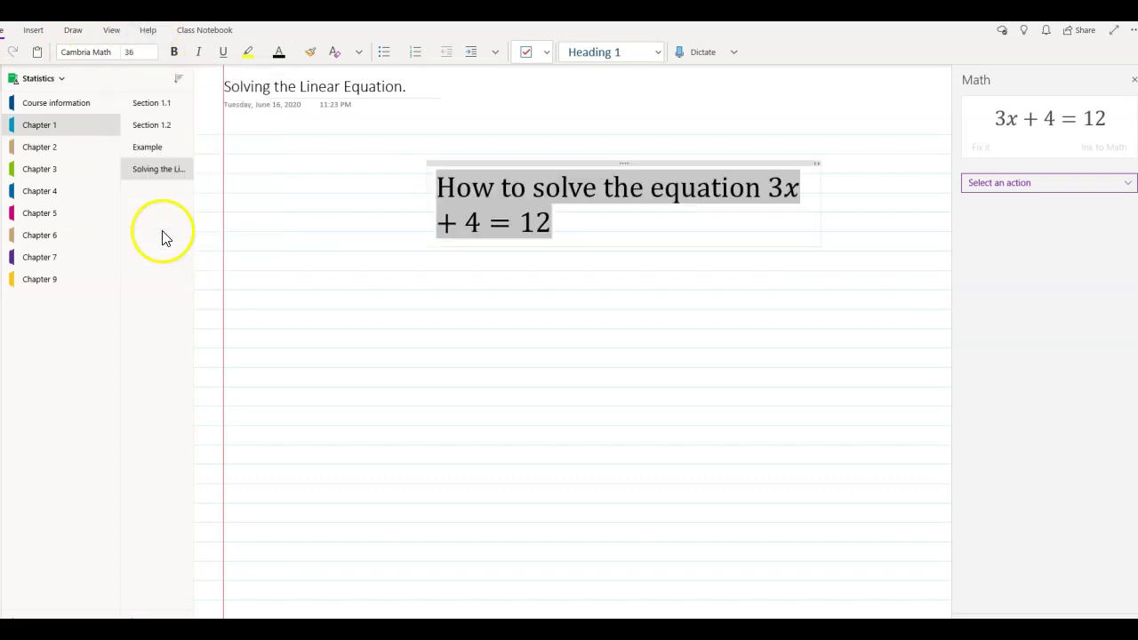
Move the heading to the top left and widen its box to fit one line
{"action": "left_click_drag", "start_coordinate": [583, 161], "coordinate": [423, 116]}
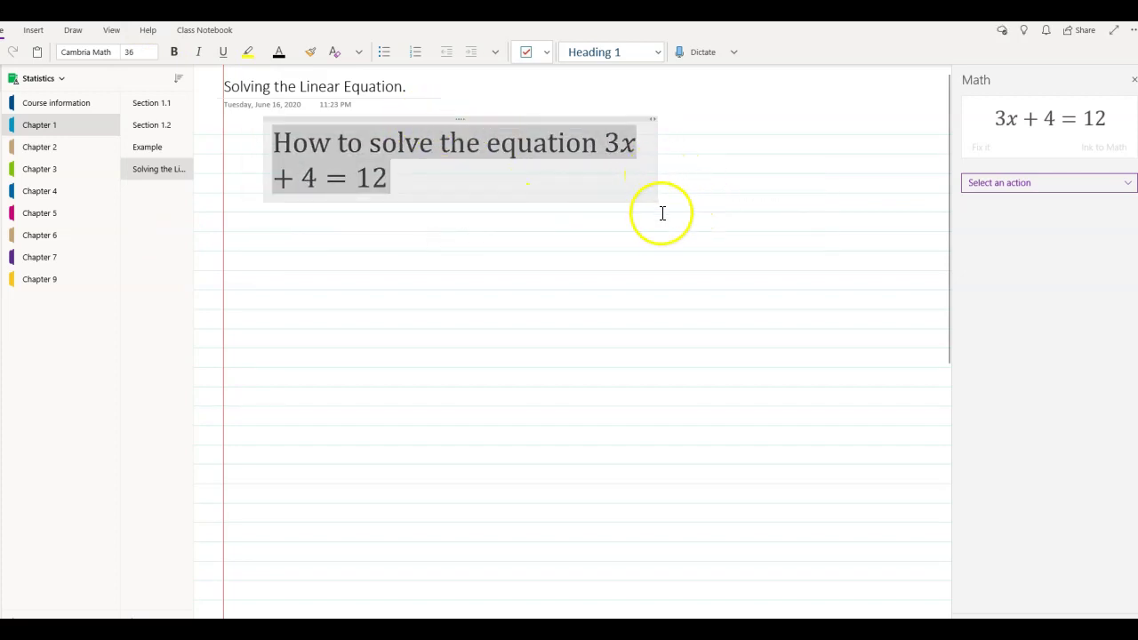
{"action": "left_click_drag", "start_coordinate": [655, 172], "coordinate": [786, 169]}
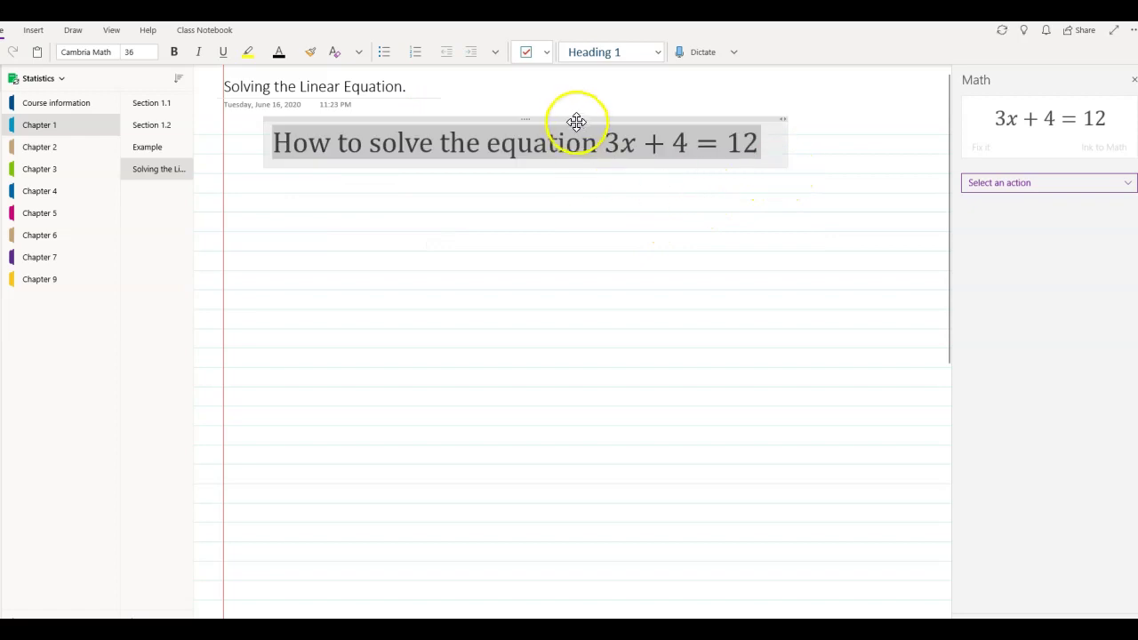
{"action": "left_click", "coordinate": [605, 208]}
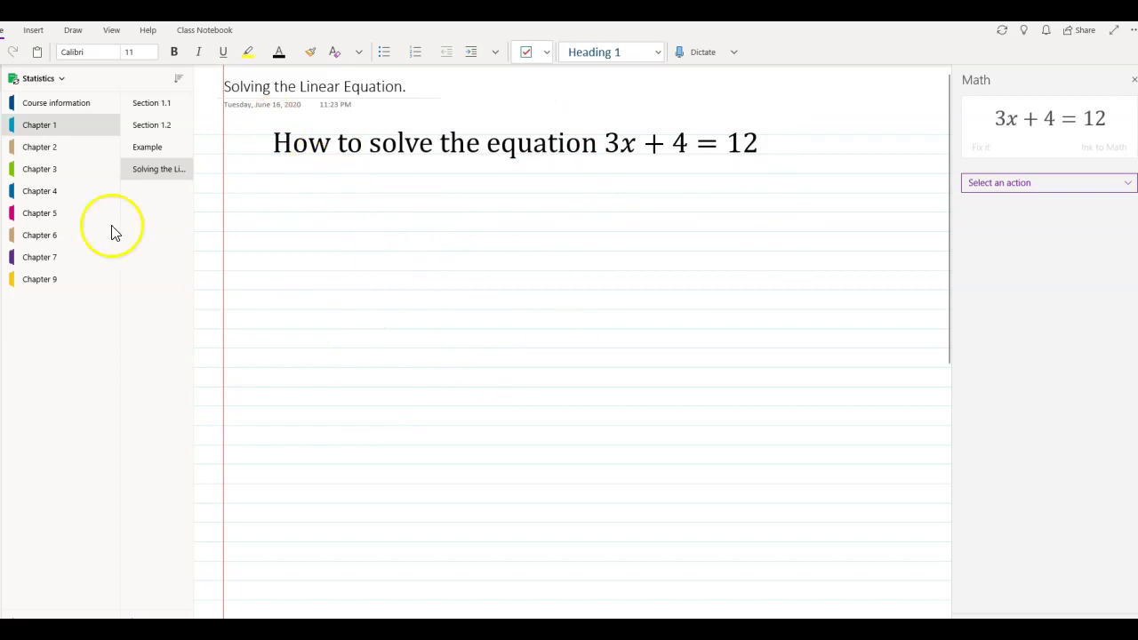
Draw a rainbow-pen rectangle around the 'How to solve the equation 3x + 4 = 12' heading
{"action": "left_click", "coordinate": [73, 30]}
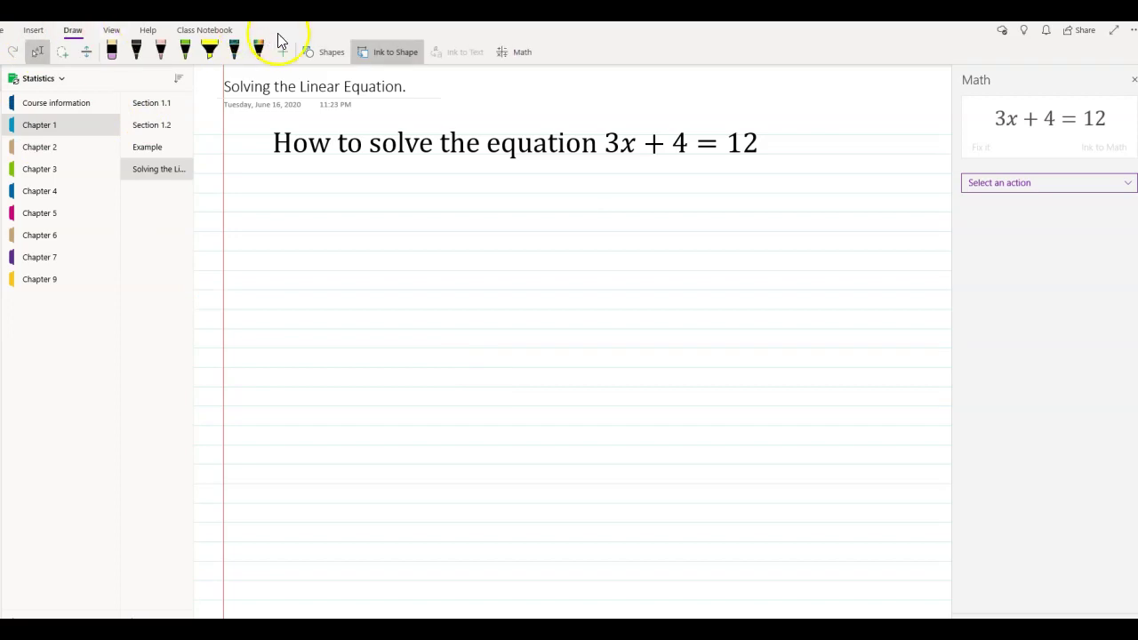
{"action": "left_click", "coordinate": [324, 53]}
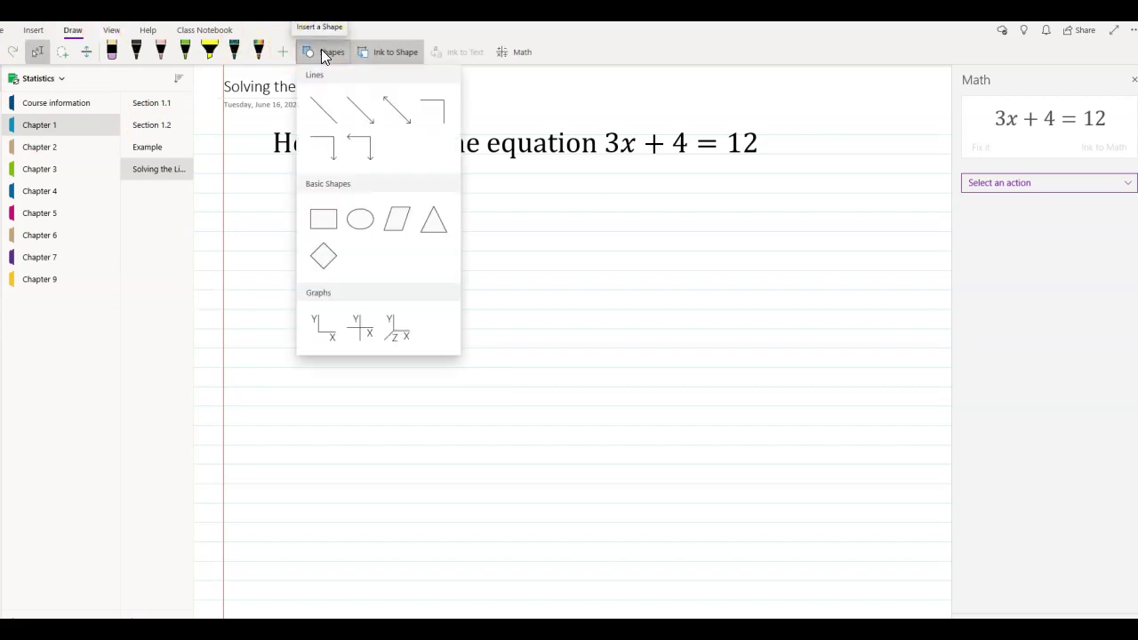
{"action": "left_click", "coordinate": [329, 222]}
{"action": "left_click", "coordinate": [235, 52]}
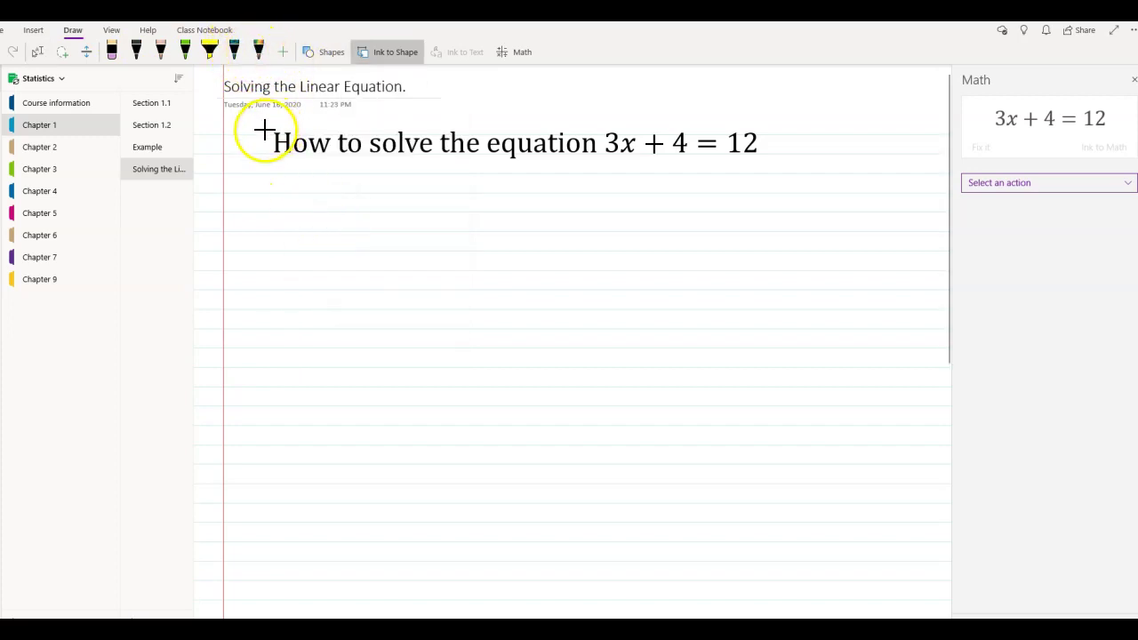
{"action": "mouse_move", "coordinate": [259, 122]}
{"action": "left_mouse_down"}
{"action": "mouse_move", "coordinate": [290, 175]}
{"action": "mouse_move", "coordinate": [646, 155]}
{"action": "mouse_move", "coordinate": [774, 157]}
{"action": "mouse_move", "coordinate": [788, 168]}
{"action": "left_mouse_up"}
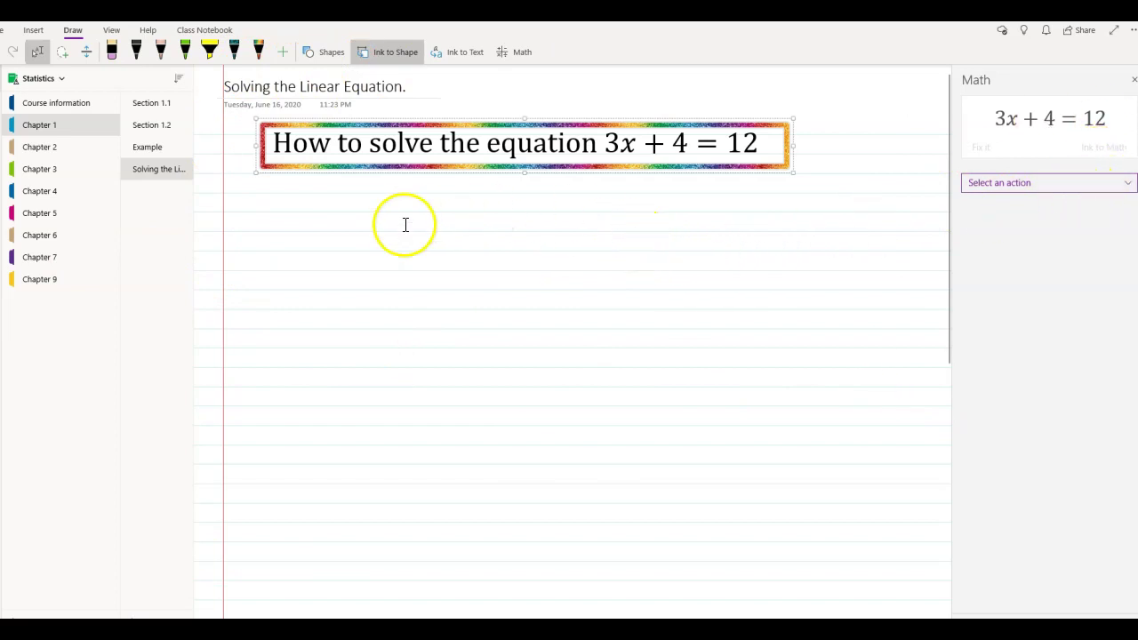
{"action": "left_click", "coordinate": [344, 210]}
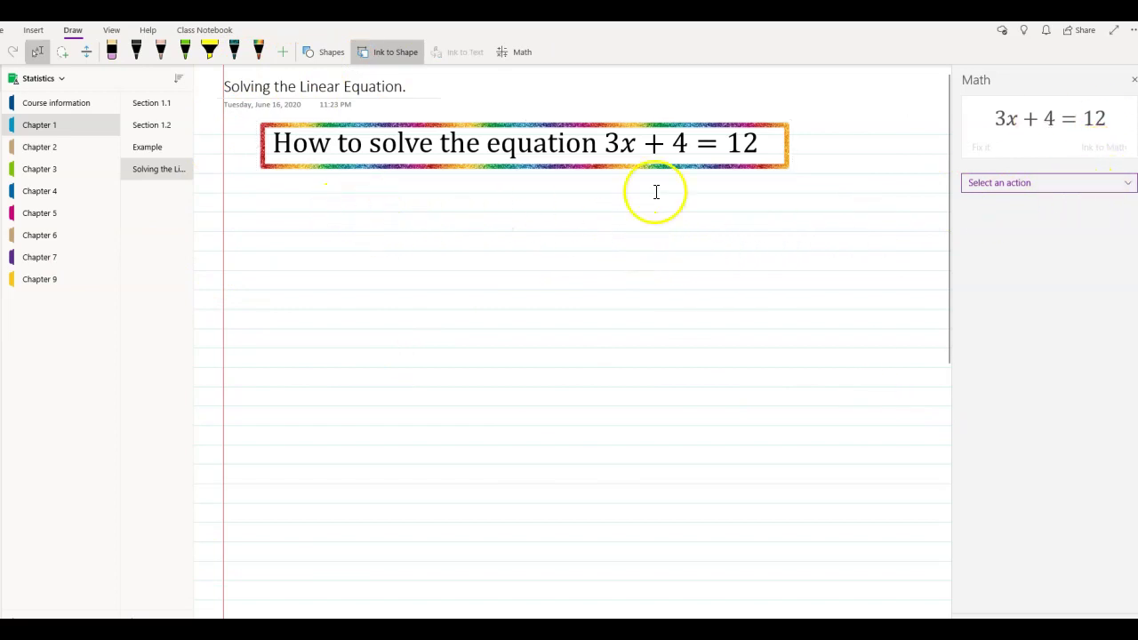
Solve for x, show Steps for Solving Linear Equation, and drag them below the heading
{"action": "left_click", "coordinate": [1127, 184]}
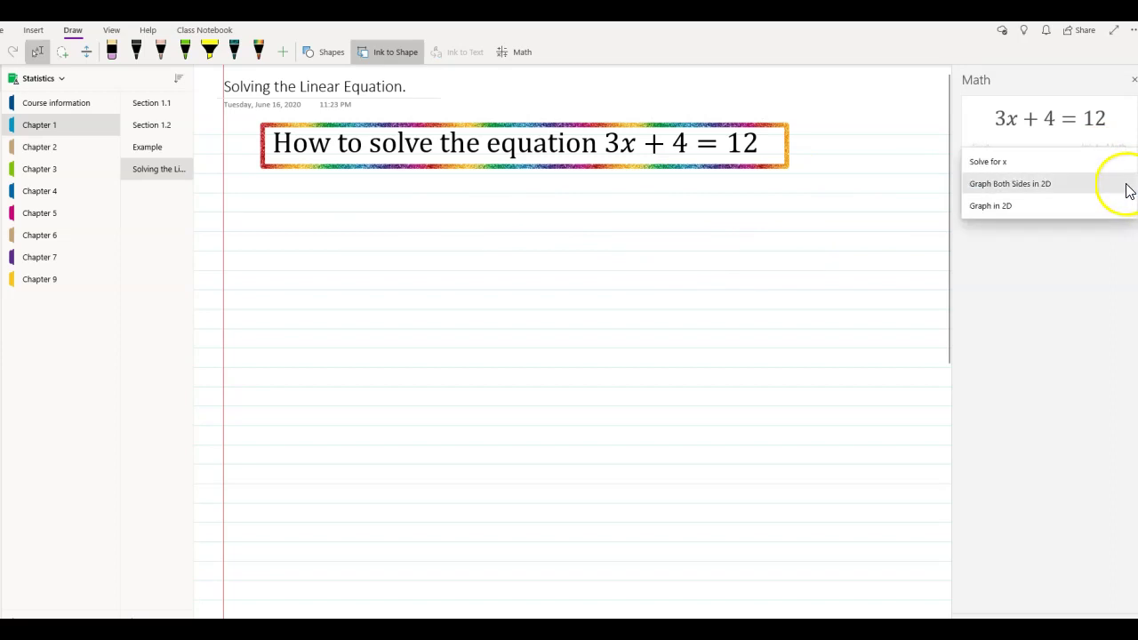
{"action": "left_click", "coordinate": [986, 162]}
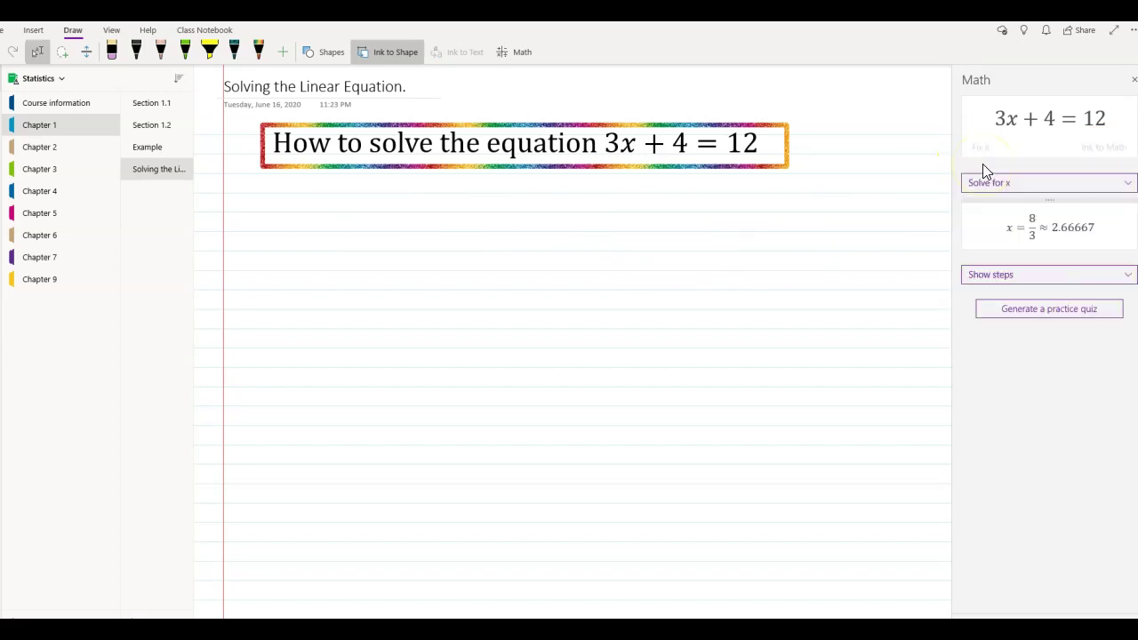
{"action": "left_click", "coordinate": [1128, 277]}
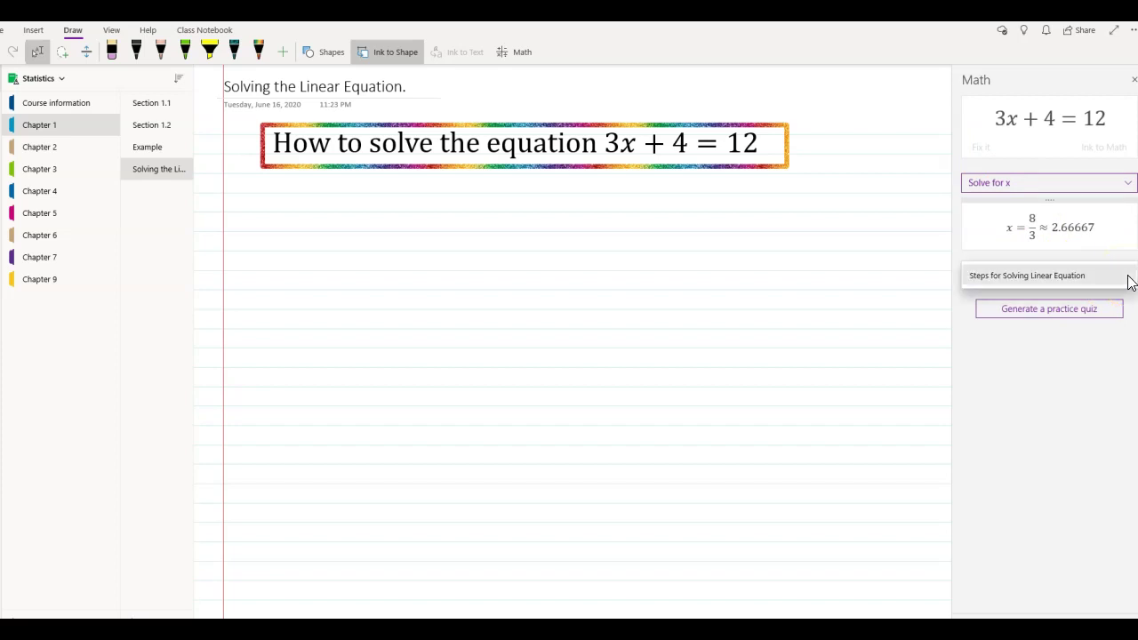
{"action": "left_click", "coordinate": [1071, 276]}
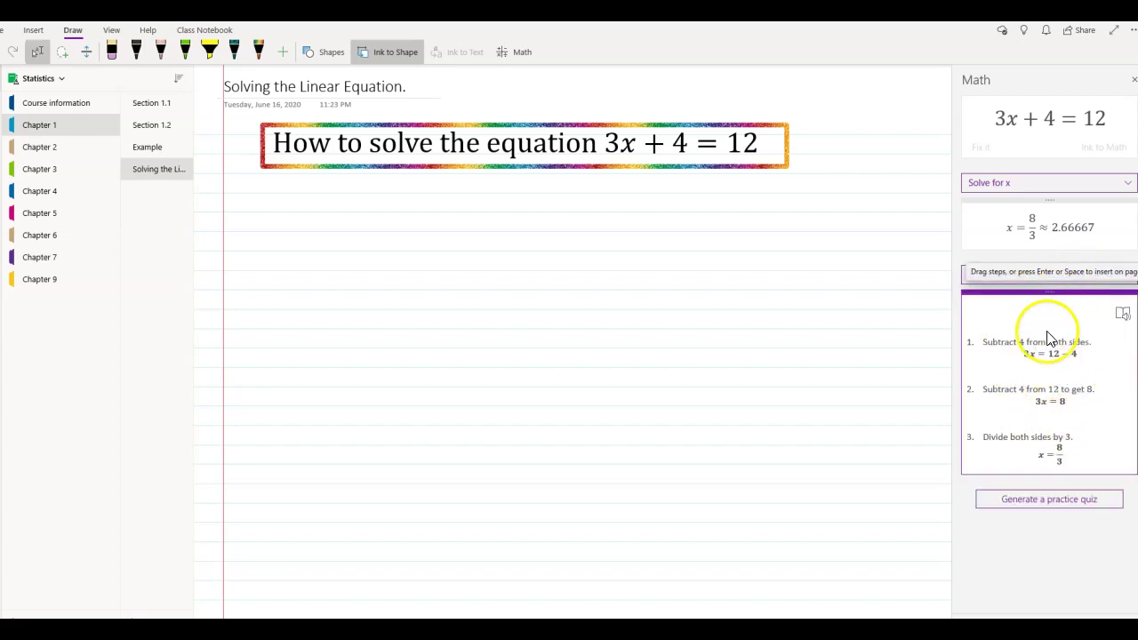
{"action": "left_click_drag", "start_coordinate": [1055, 297], "coordinate": [284, 247]}
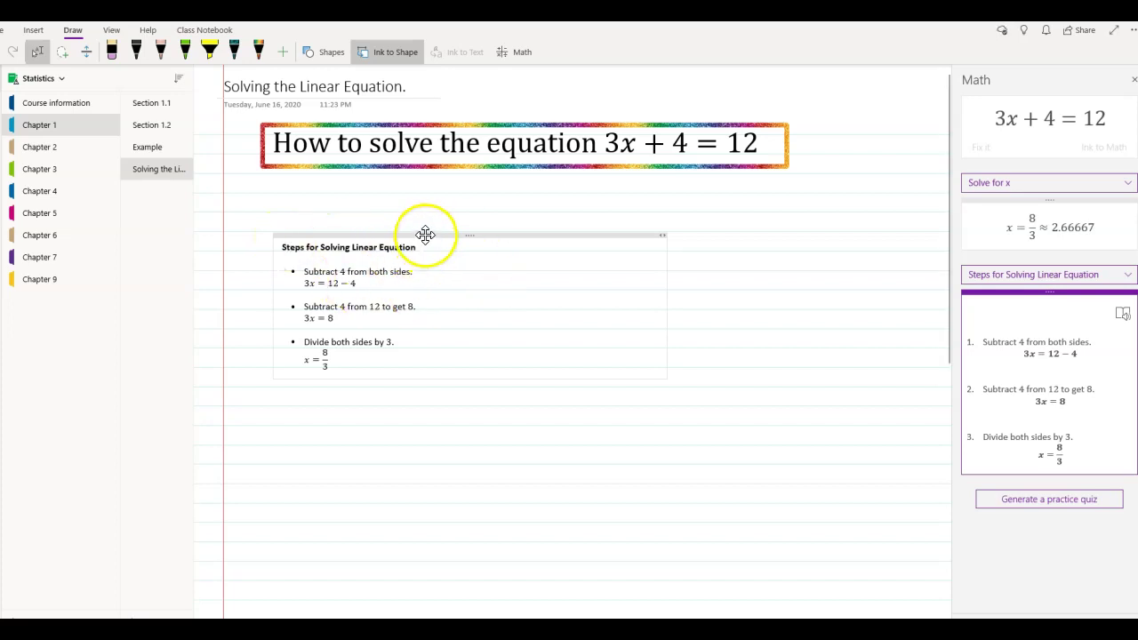
Resize the steps container and set the solution steps text to size 20
{"action": "left_click_drag", "start_coordinate": [666, 346], "coordinate": [457, 356]}
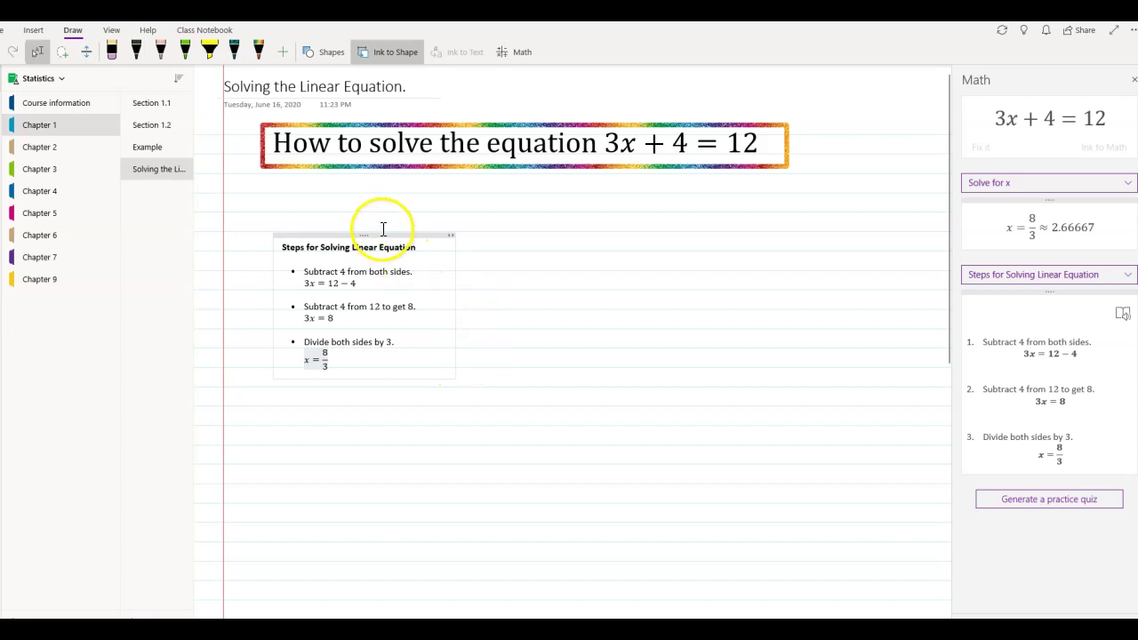
{"action": "left_click_drag", "start_coordinate": [381, 233], "coordinate": [401, 244]}
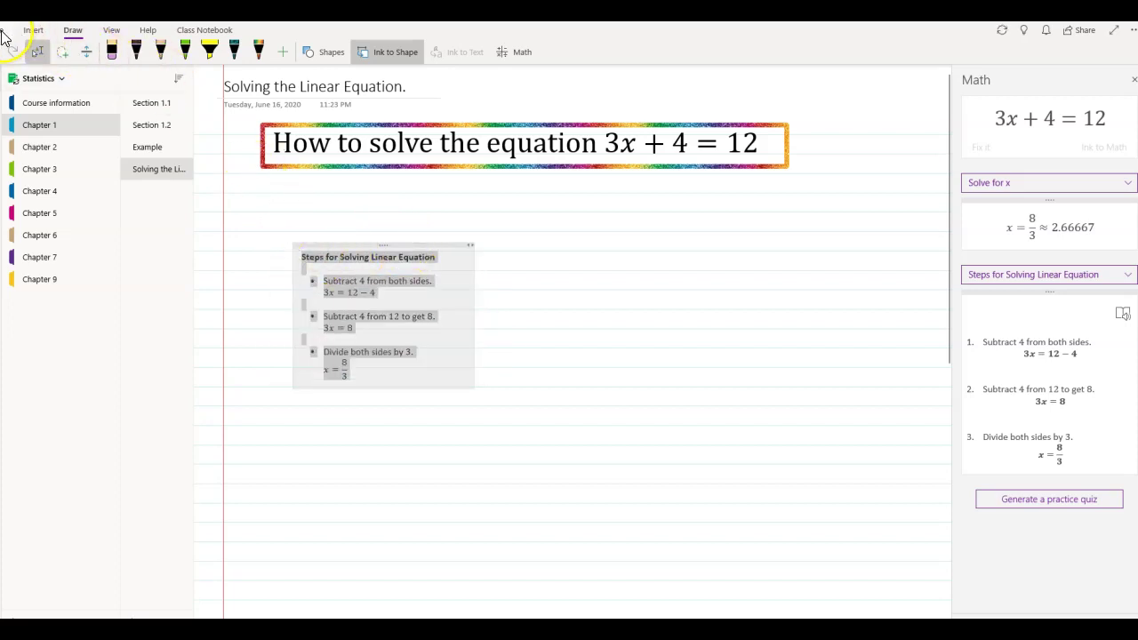
{"action": "left_click", "coordinate": [2, 30]}
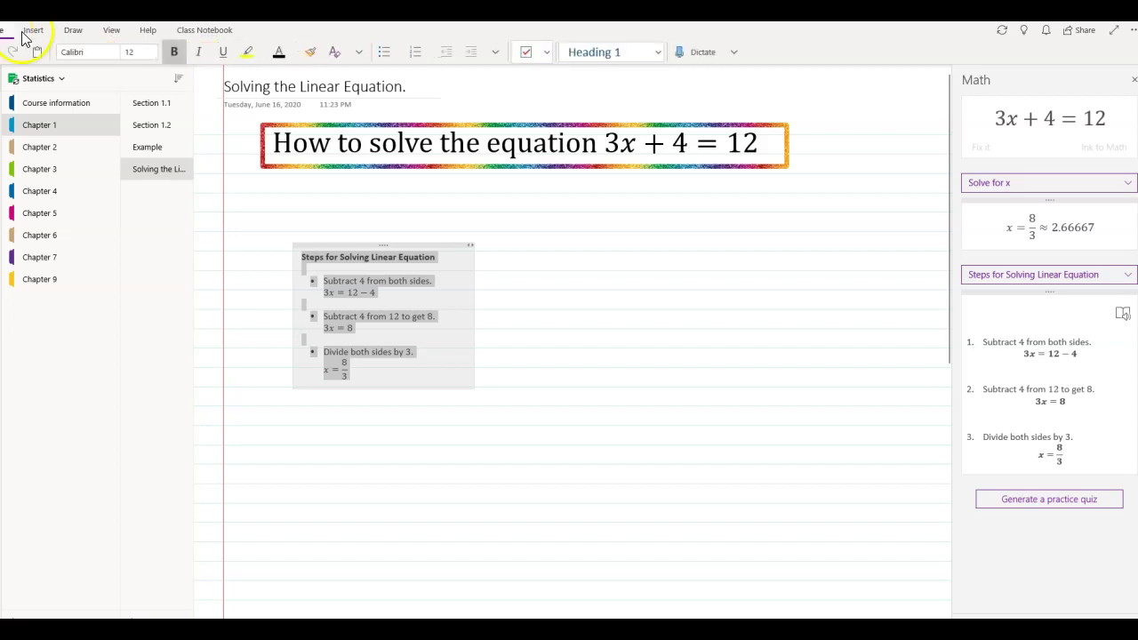
{"action": "left_click", "coordinate": [153, 53]}
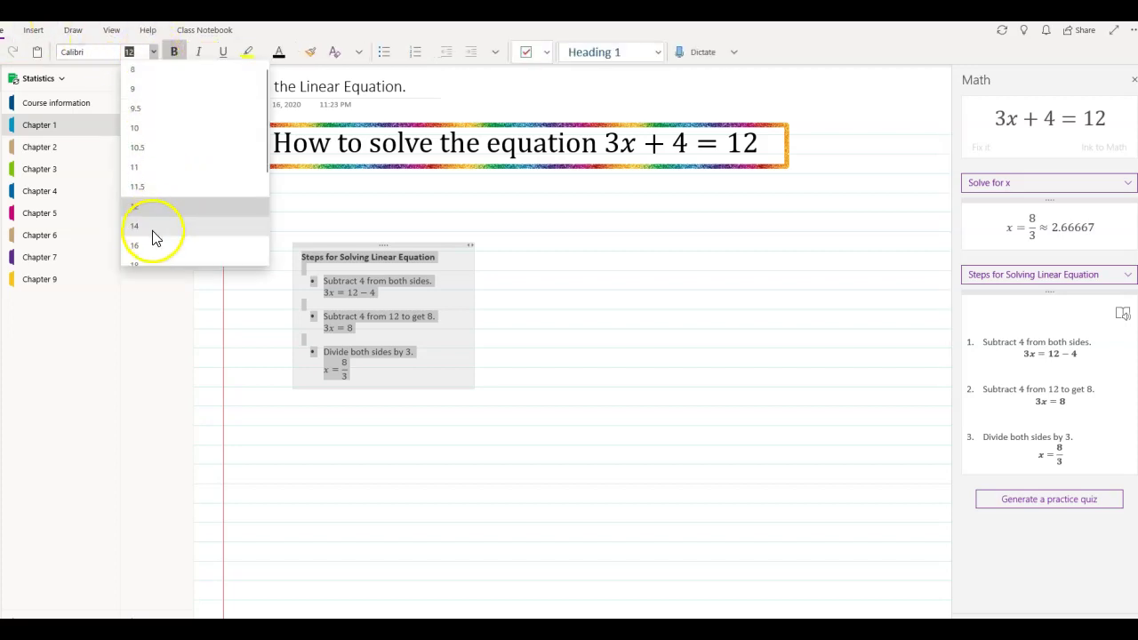
{"action": "scroll", "coordinate": [150, 238], "scroll_direction": "down", "scroll_amount": 1}
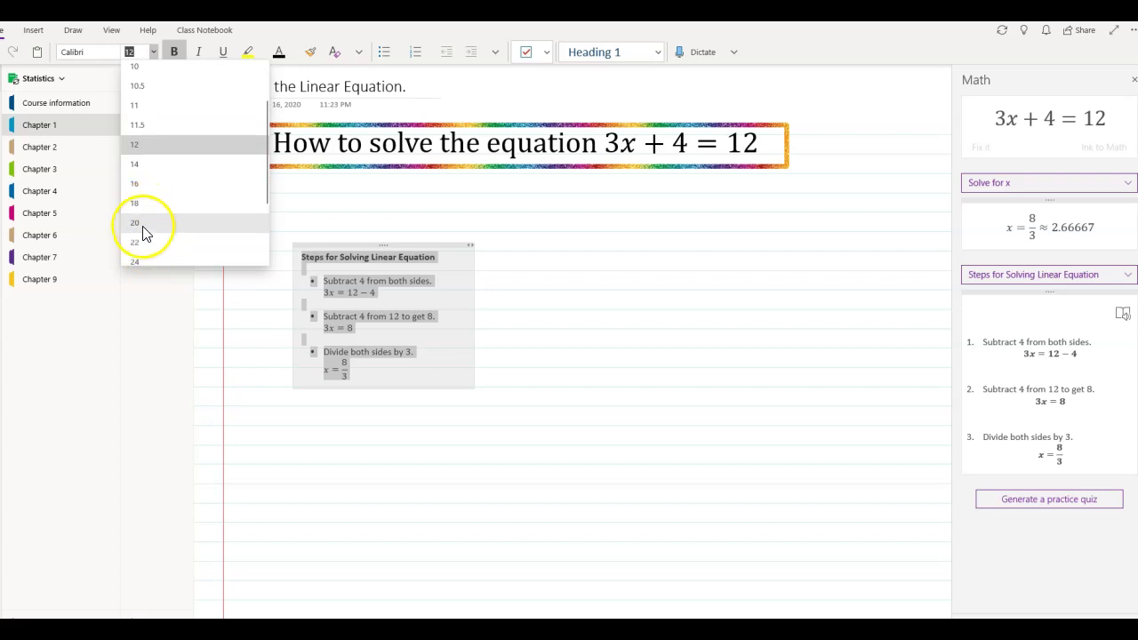
{"action": "left_click", "coordinate": [144, 224]}
Widen the steps container and move it up just beneath the rainbow-boxed title
{"action": "left_click_drag", "start_coordinate": [475, 352], "coordinate": [560, 330]}
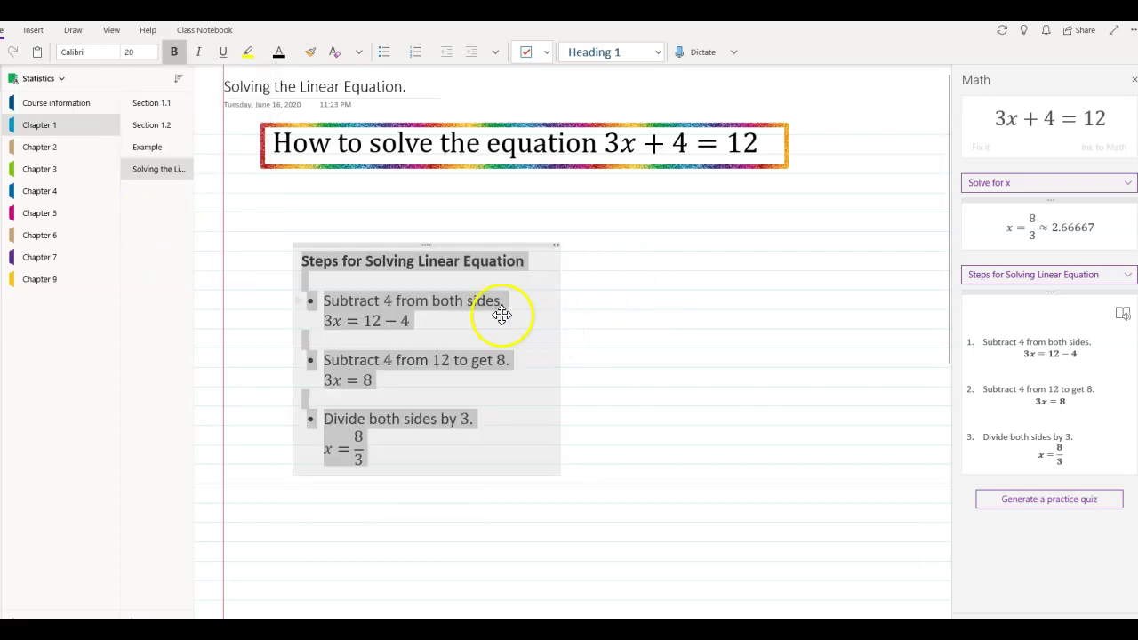
{"action": "left_click", "coordinate": [302, 259]}
{"action": "left_click_drag", "start_coordinate": [340, 244], "coordinate": [346, 186]}
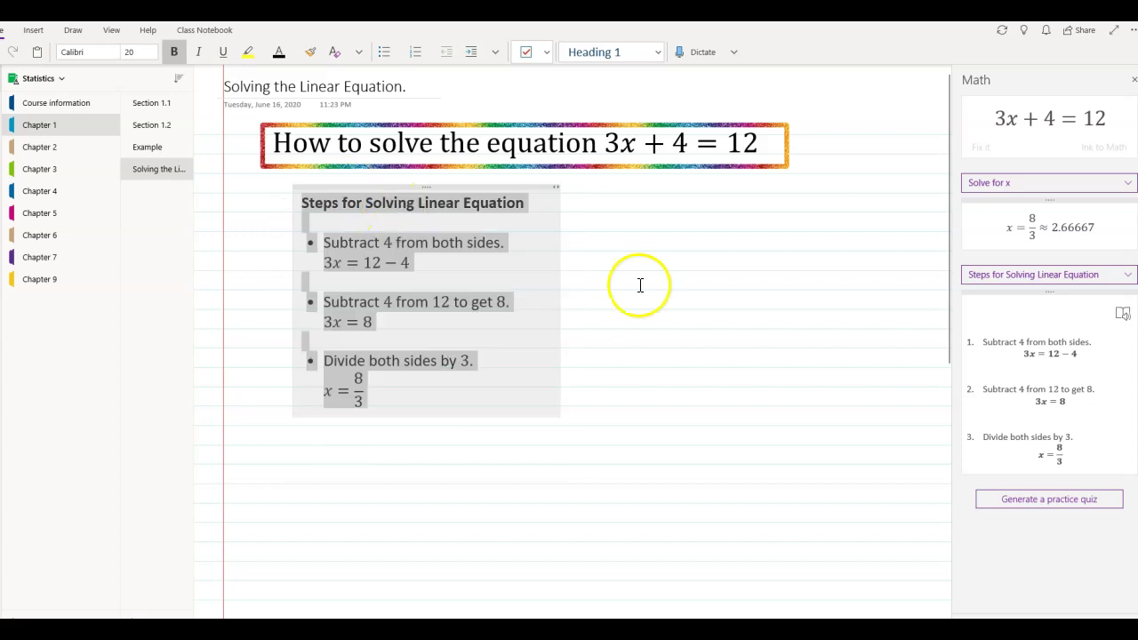
{"action": "left_click", "coordinate": [658, 293]}
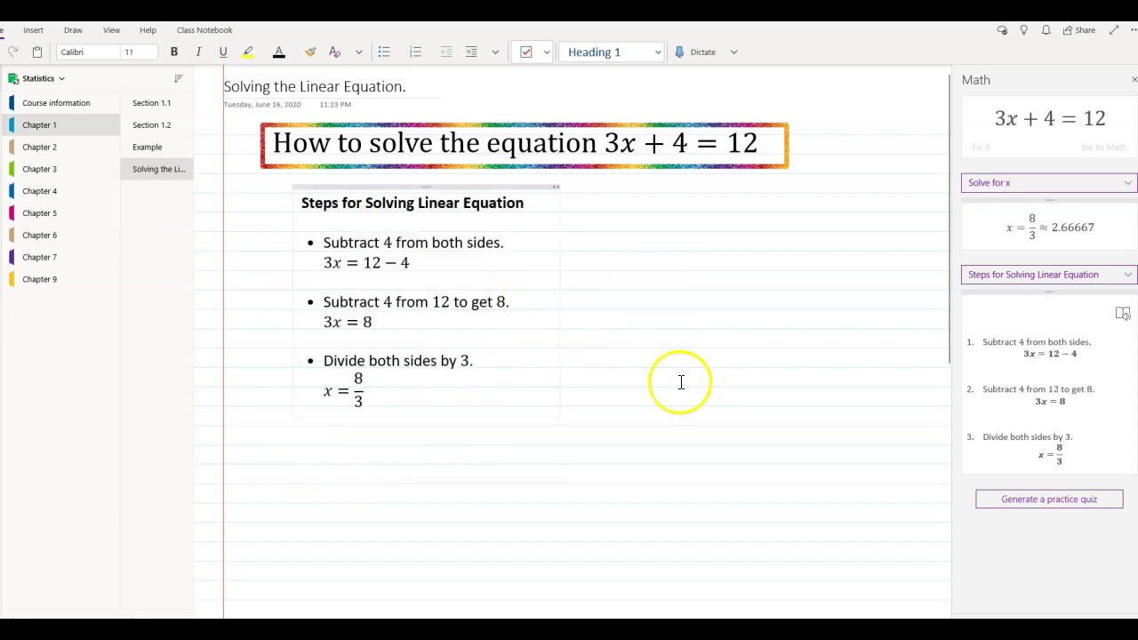
Graph 3x+4=12 in 2D from the Math pane and insert it on the page
{"action": "left_click", "coordinate": [1126, 278]}
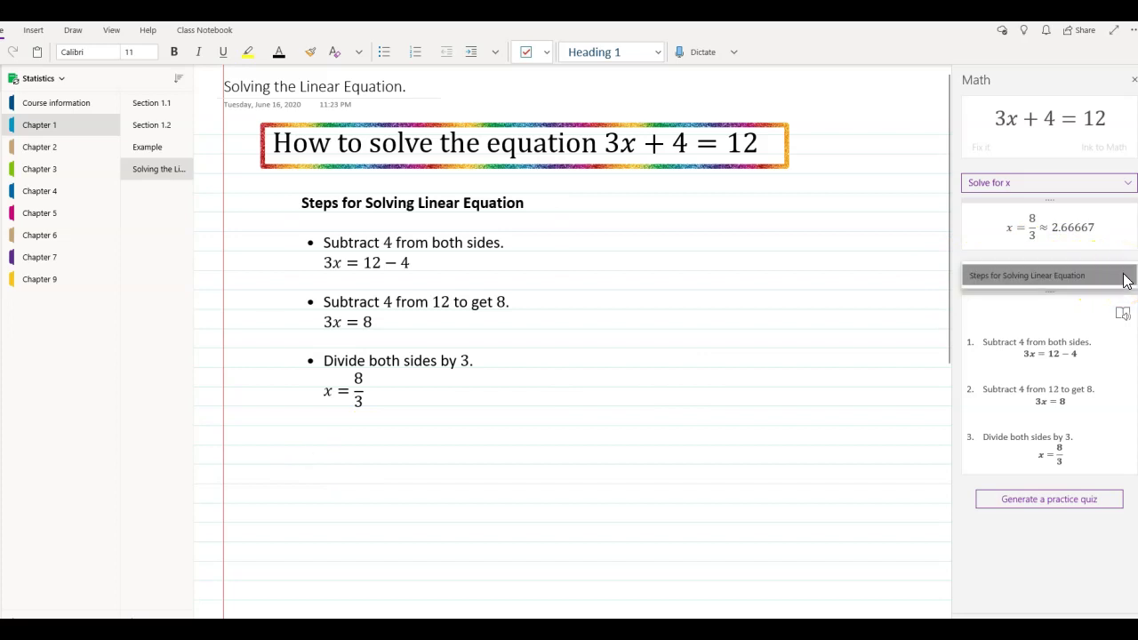
{"action": "left_click", "coordinate": [1132, 189]}
{"action": "left_click", "coordinate": [1130, 188]}
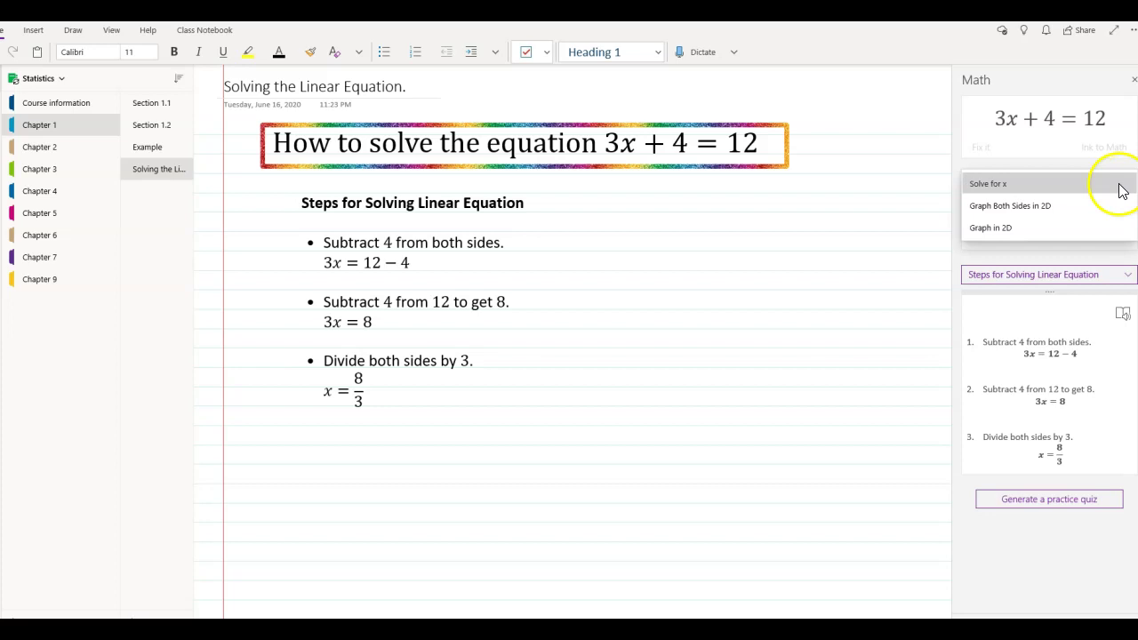
{"action": "left_click", "coordinate": [1025, 228]}
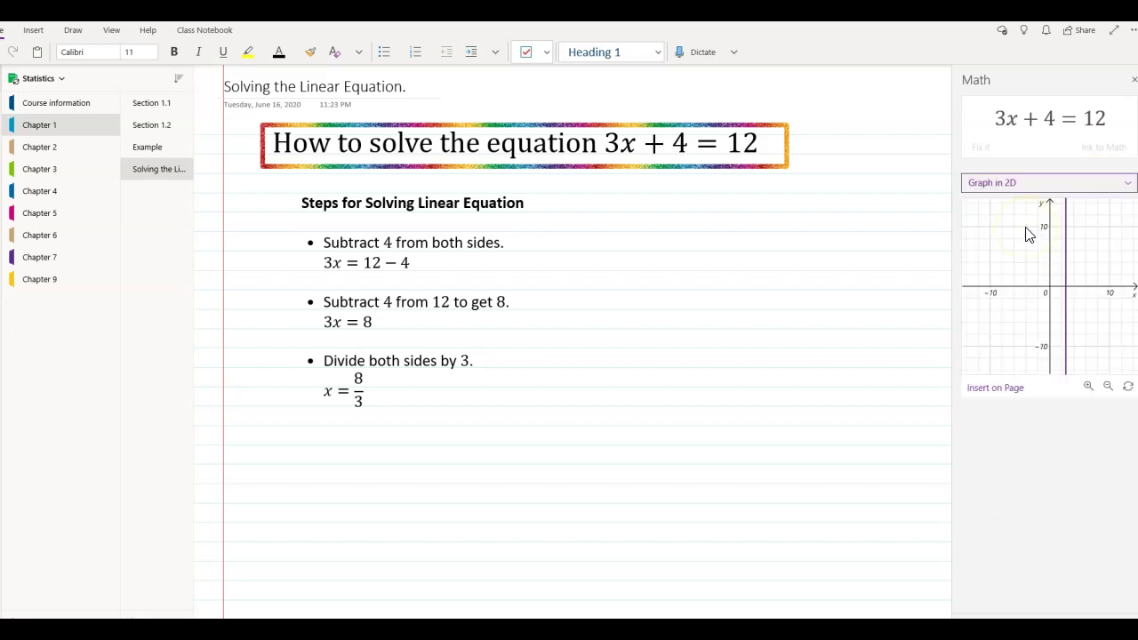
{"action": "left_click", "coordinate": [1012, 392]}
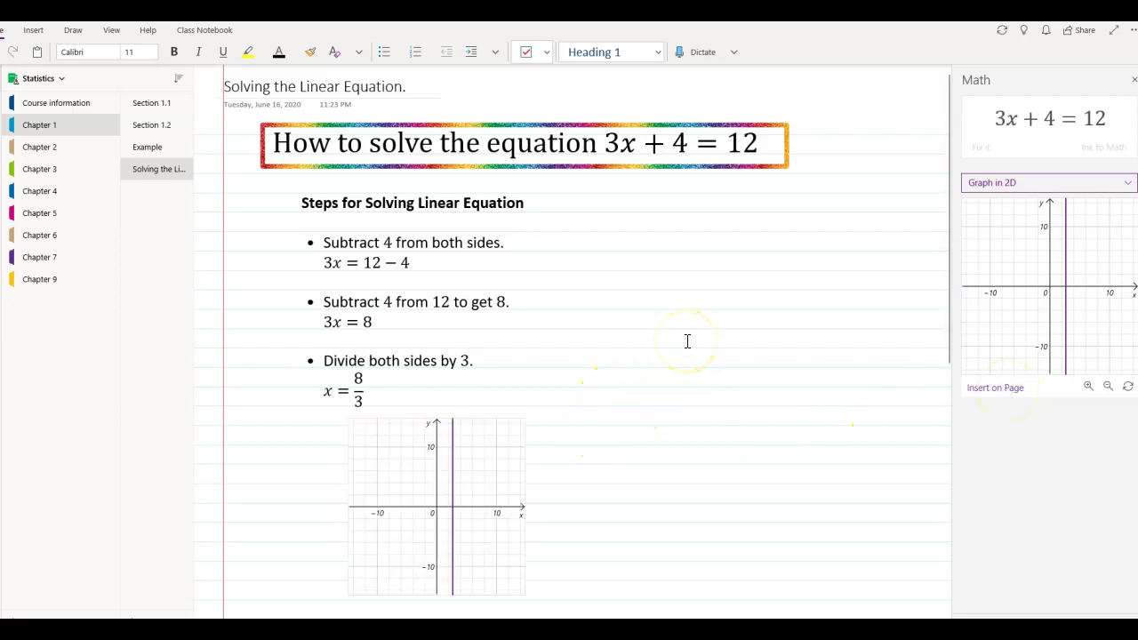
Move the inserted graph down and left, below the solution steps
{"action": "scroll", "coordinate": [687, 341], "scroll_direction": "down", "scroll_amount": 5}
{"action": "left_click", "coordinate": [421, 206]}
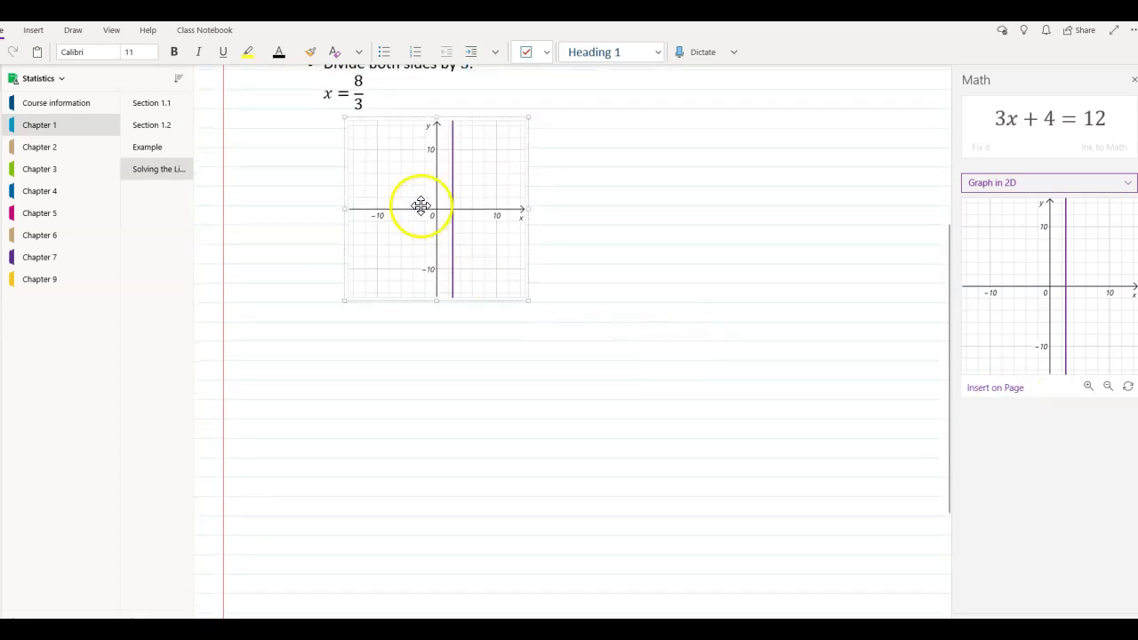
{"action": "left_click_drag", "start_coordinate": [401, 151], "coordinate": [338, 262]}
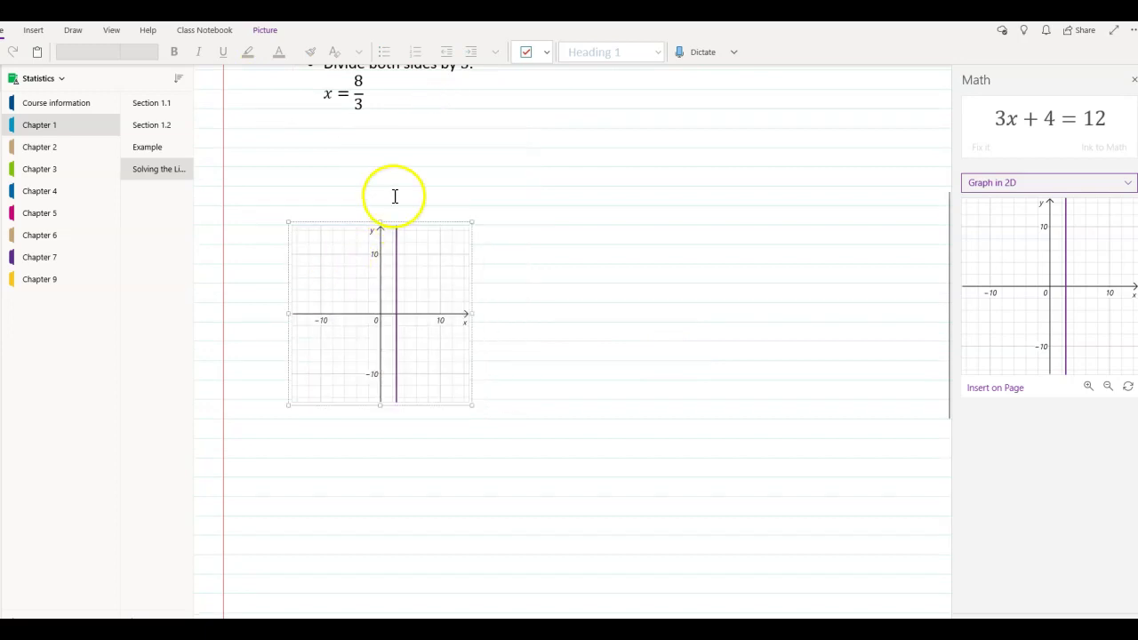
{"action": "scroll", "coordinate": [392, 193], "scroll_direction": "up", "scroll_amount": 3}
{"action": "left_click", "coordinate": [291, 380]}
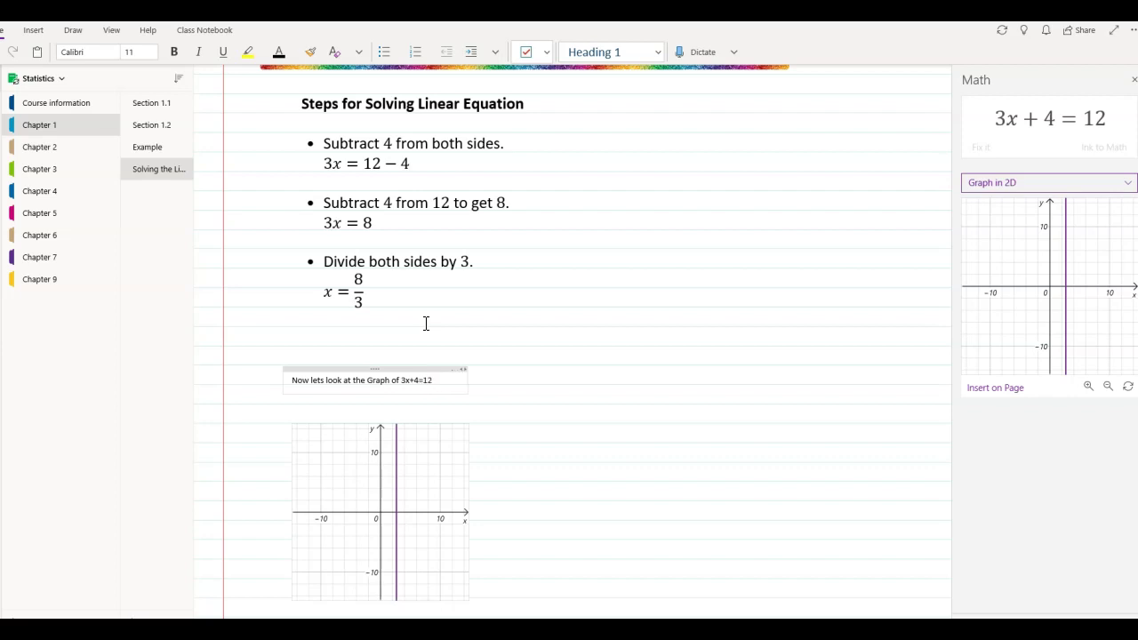
Set the 'Now lets look at the Graph of 3x+4=12' line to 26 pt and shift the graph right
{"action": "left_click_drag", "start_coordinate": [432, 381], "coordinate": [292, 386]}
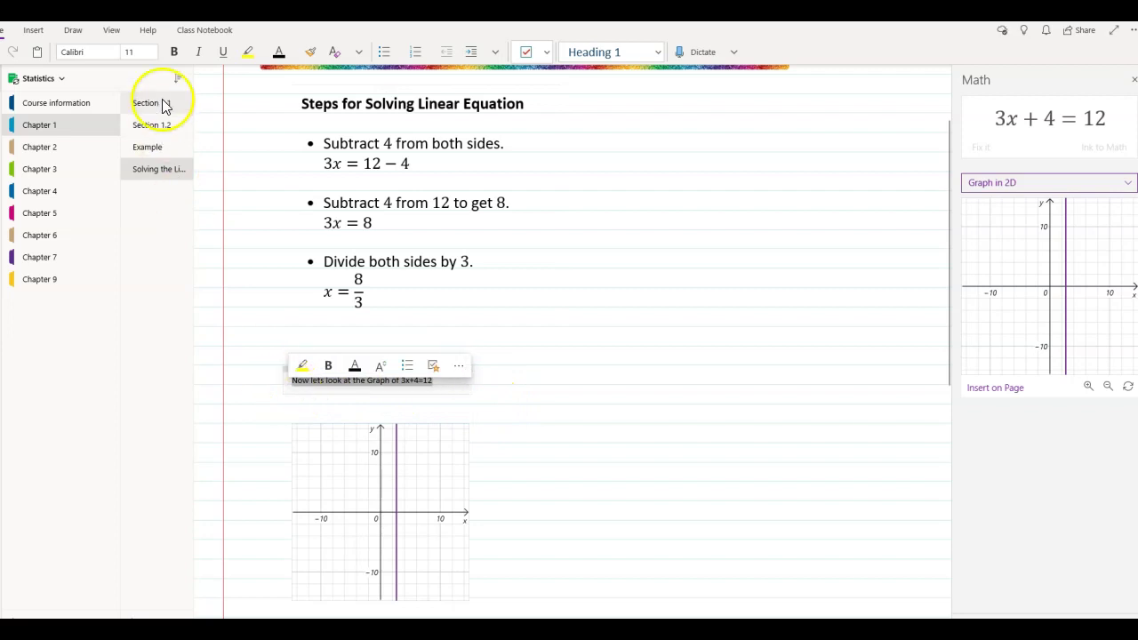
{"action": "left_click", "coordinate": [152, 54]}
{"action": "scroll", "coordinate": [162, 229], "scroll_direction": "down", "scroll_amount": 2}
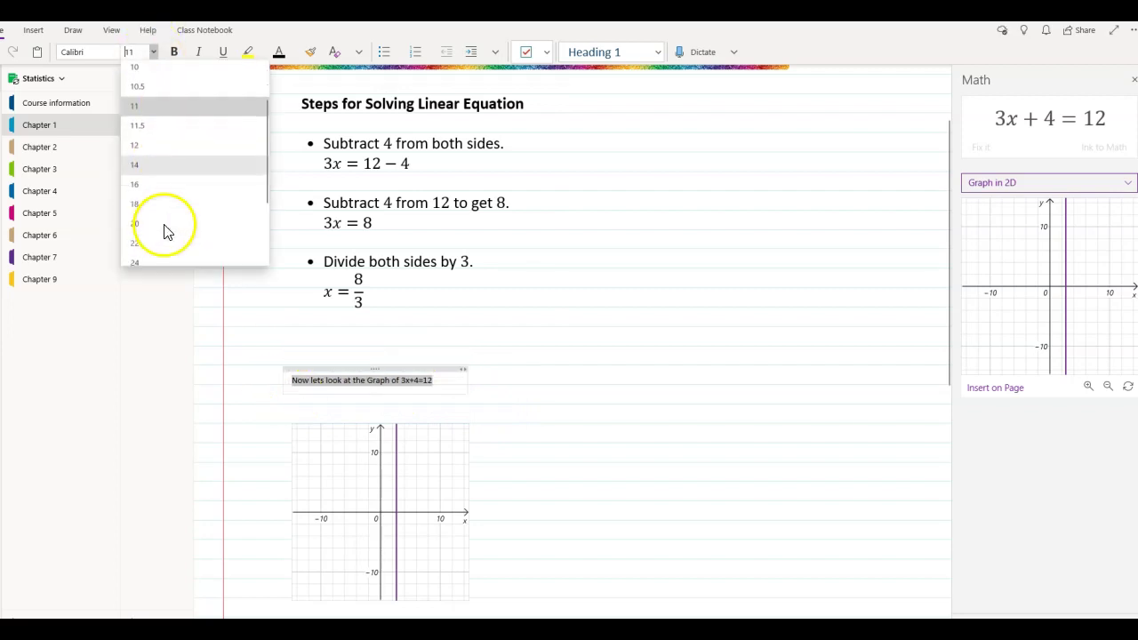
{"action": "left_click", "coordinate": [141, 253]}
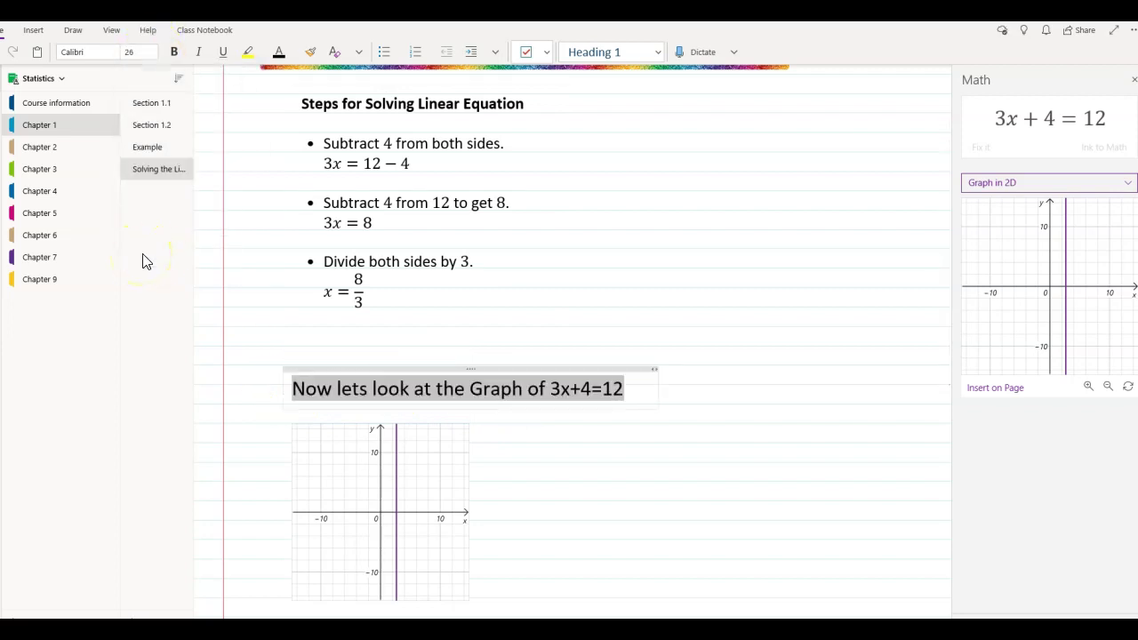
{"action": "left_click", "coordinate": [603, 431]}
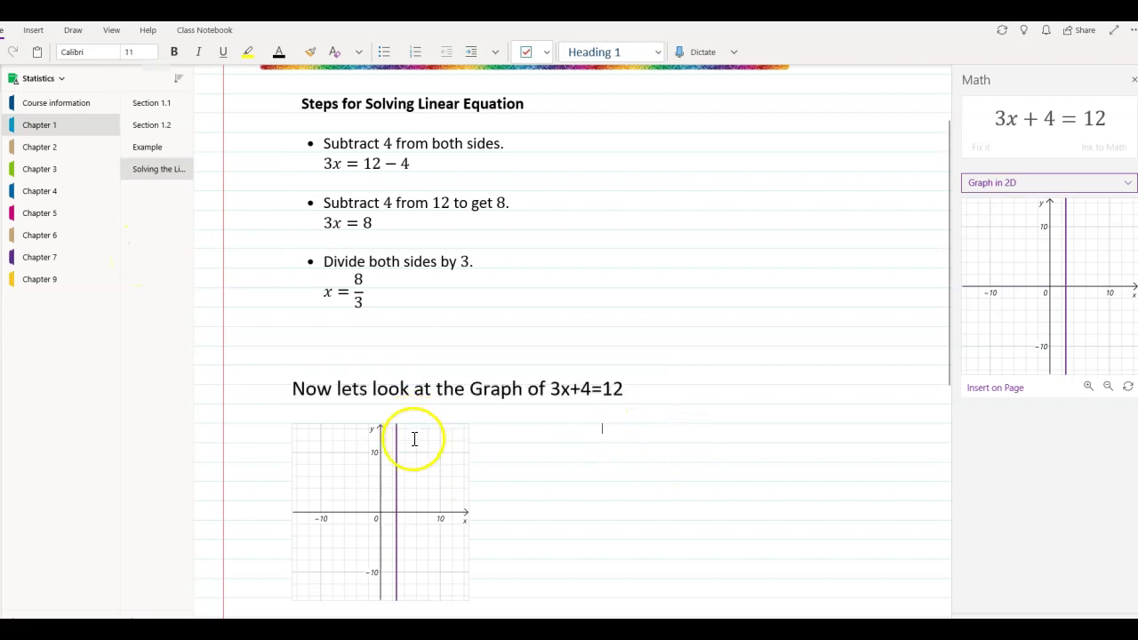
{"action": "left_click_drag", "start_coordinate": [411, 422], "coordinate": [471, 418]}
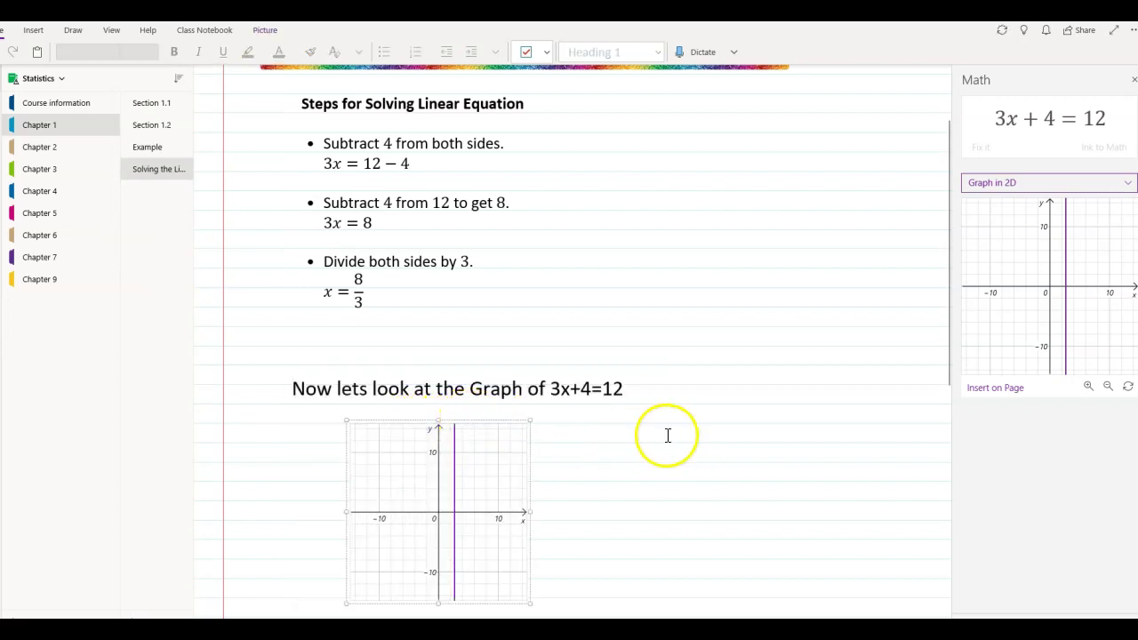
Draw a rainbow rectangle around the 'Now lets look at the Graph of 3x+4=12' line
{"action": "left_click", "coordinate": [74, 30]}
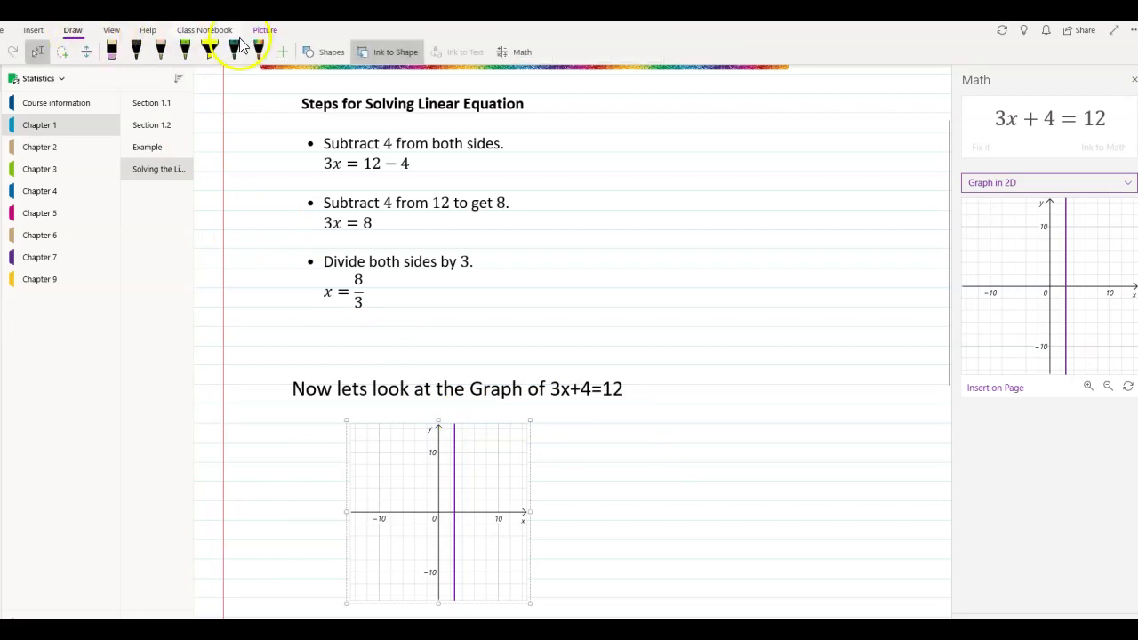
{"action": "left_click", "coordinate": [326, 51]}
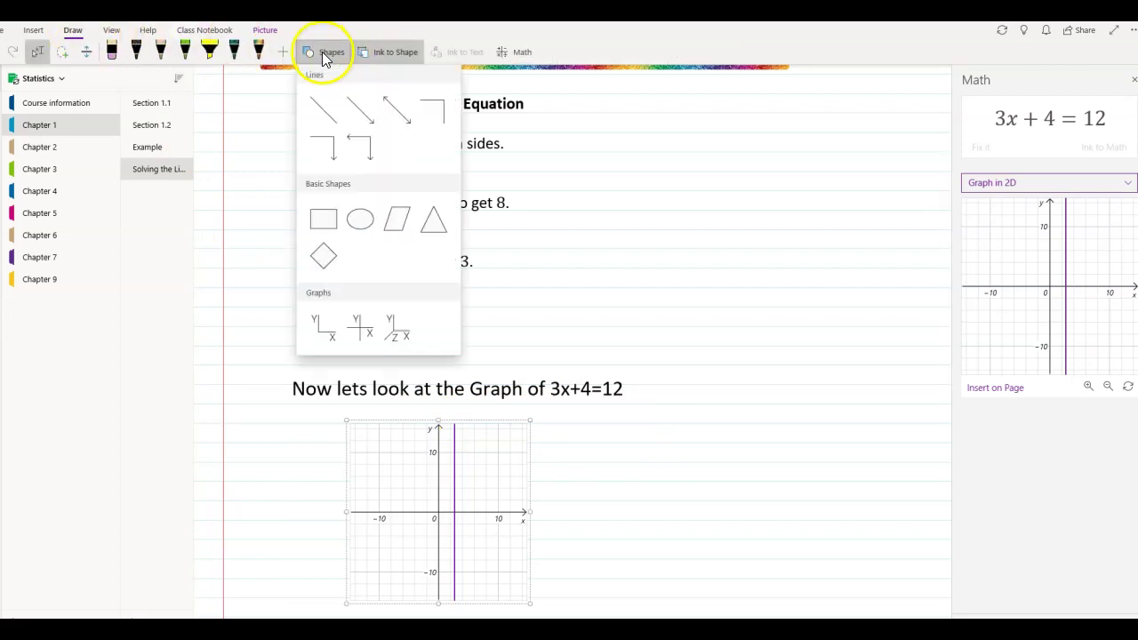
{"action": "left_click", "coordinate": [322, 222]}
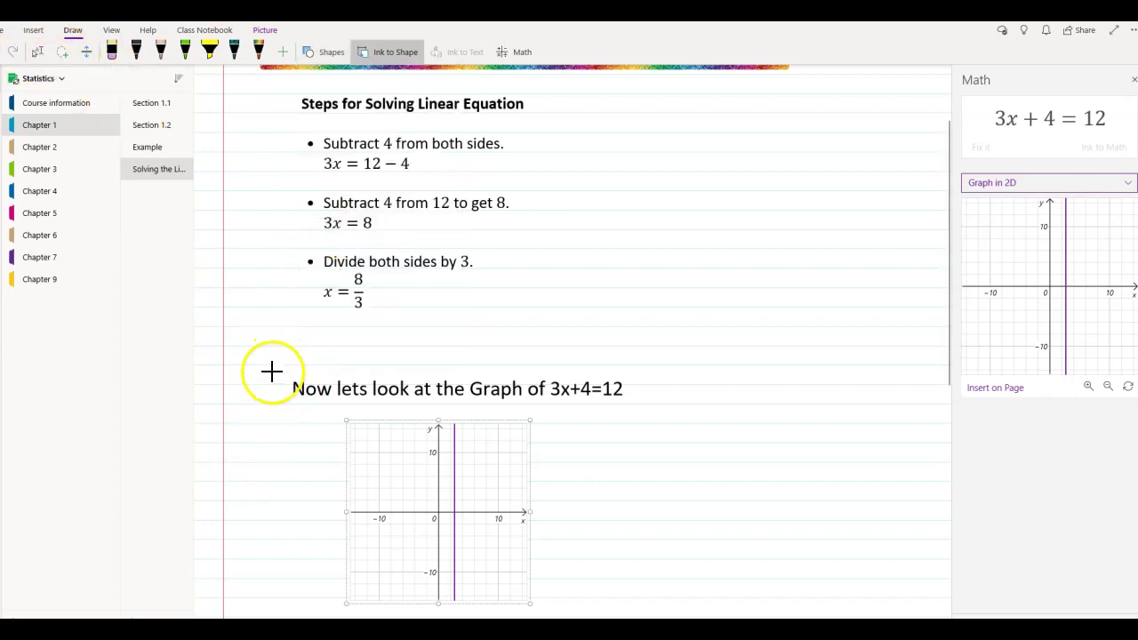
{"action": "mouse_move", "coordinate": [271, 365]}
{"action": "left_mouse_down"}
{"action": "mouse_move", "coordinate": [334, 407]}
{"action": "mouse_move", "coordinate": [662, 412]}
{"action": "left_mouse_up"}
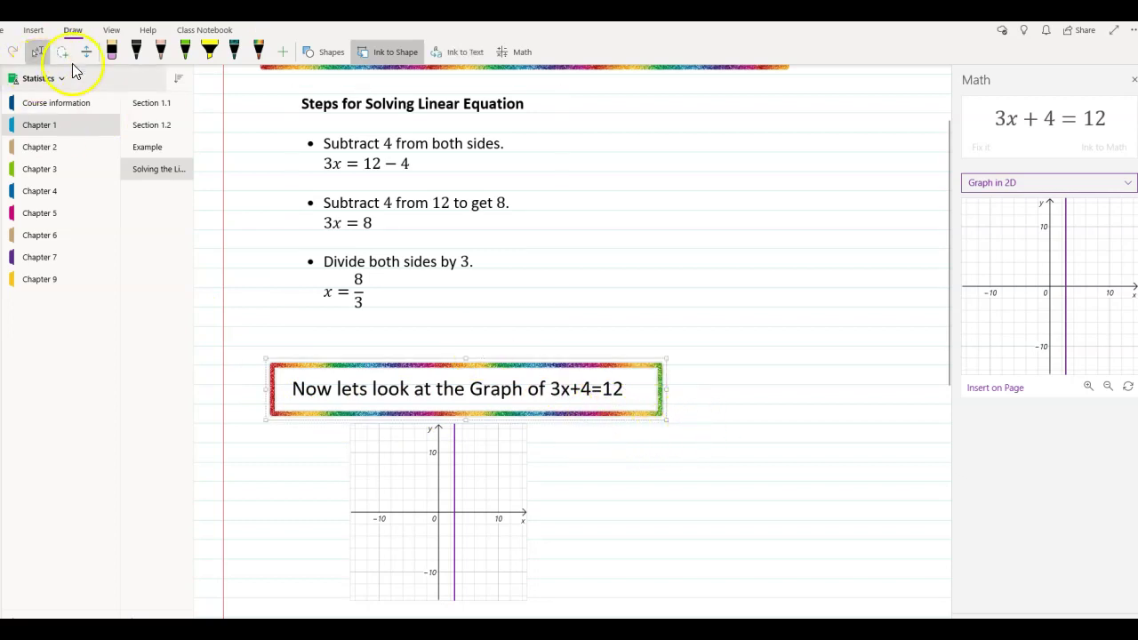
Nudge the rainbow box slightly up and right to center it on the caption
{"action": "left_click", "coordinate": [43, 53]}
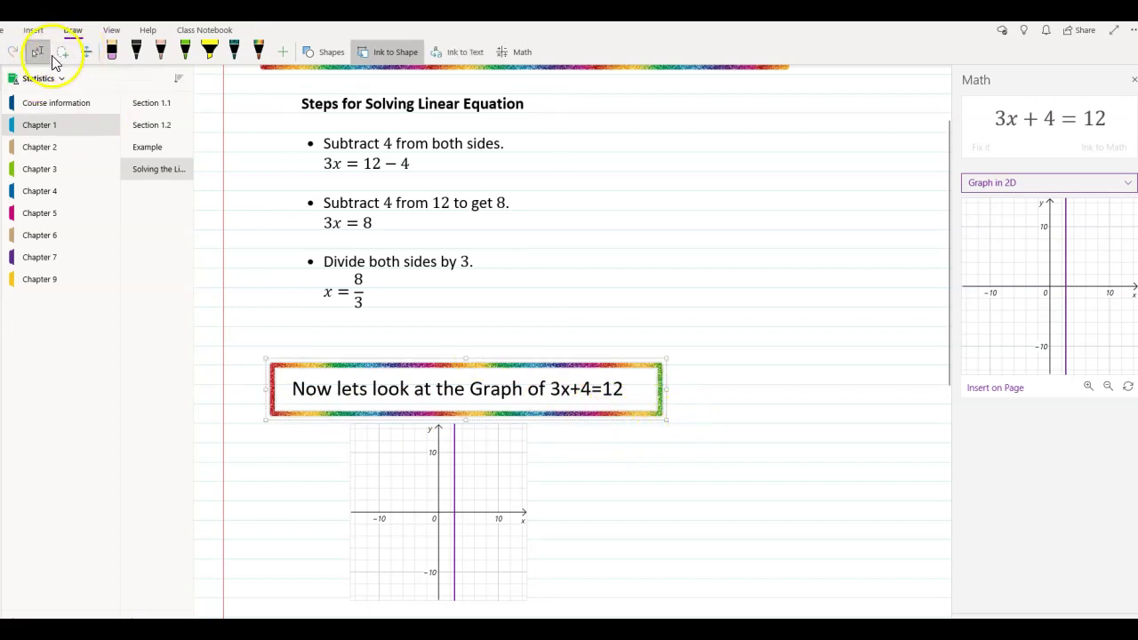
{"action": "left_click", "coordinate": [424, 389]}
{"action": "left_click_drag", "start_coordinate": [423, 388], "coordinate": [428, 387]}
{"action": "left_click", "coordinate": [742, 392]}
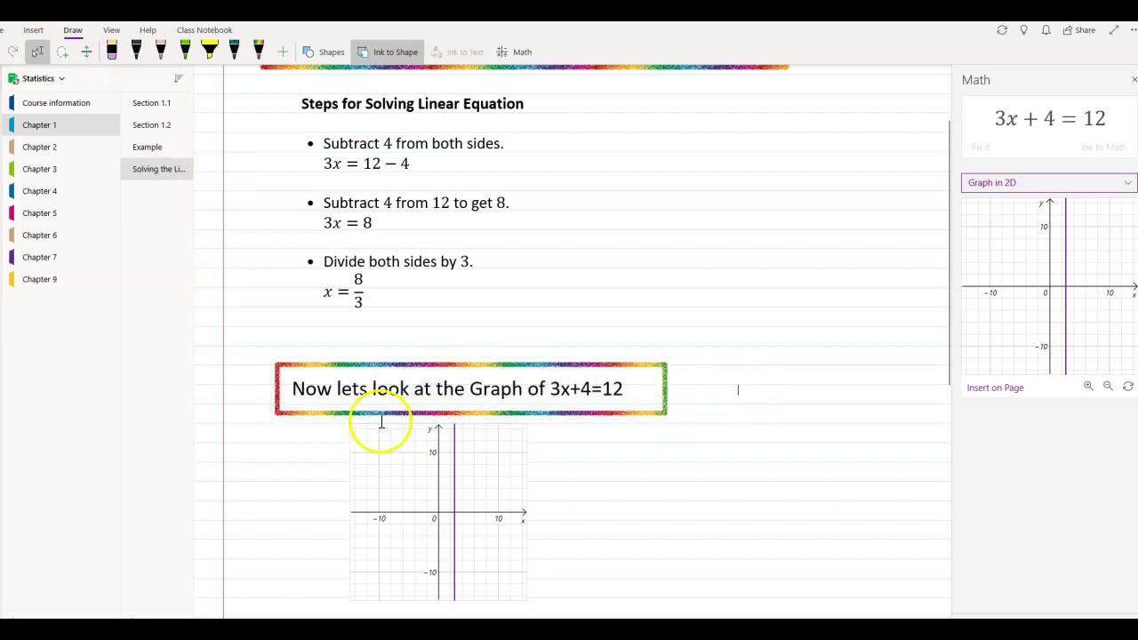
{"action": "scroll", "coordinate": [502, 344], "scroll_direction": "up", "scroll_amount": 2}
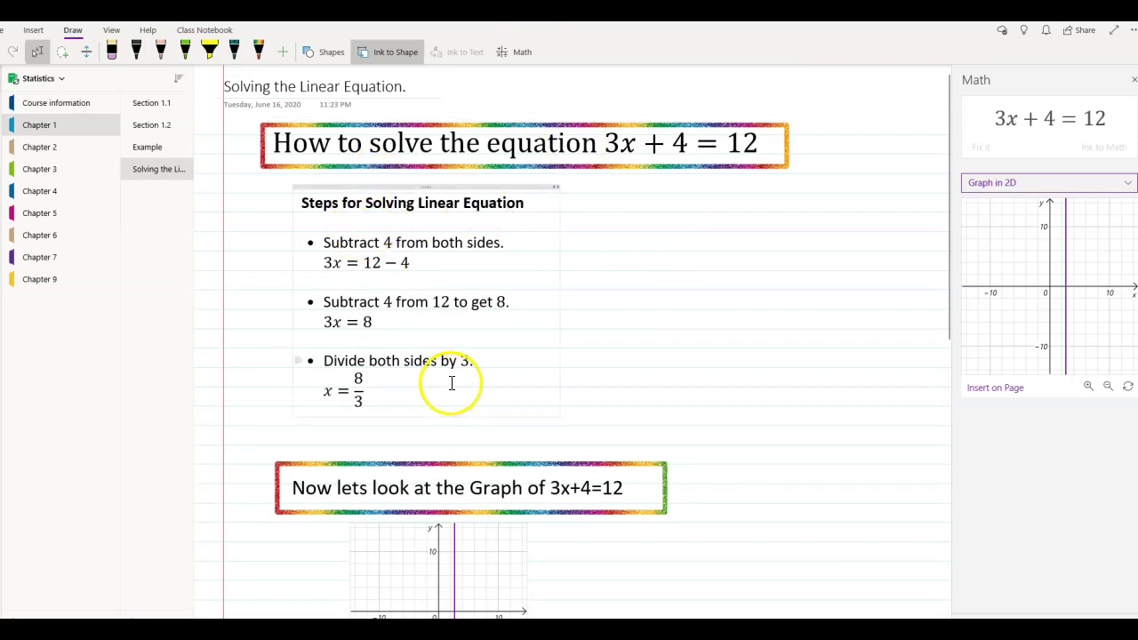
Enlarge the graph picture beneath its heading by dragging its corner handle
{"action": "scroll", "coordinate": [452, 383], "scroll_direction": "down", "scroll_amount": 4}
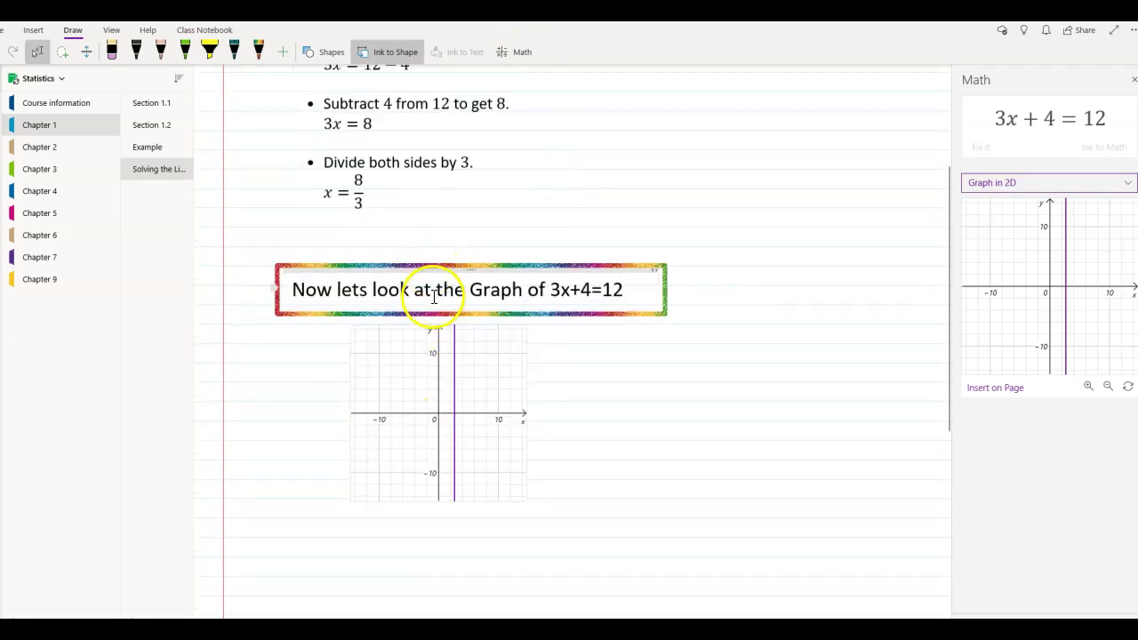
{"action": "left_click", "coordinate": [454, 400]}
{"action": "left_click_drag", "start_coordinate": [528, 501], "coordinate": [583, 556]}
{"action": "left_click_drag", "start_coordinate": [521, 457], "coordinate": [506, 457]}
Have the Math pane solve 3x + 4 = 12 for x, giving x = 8/3
{"action": "left_click", "coordinate": [646, 460]}
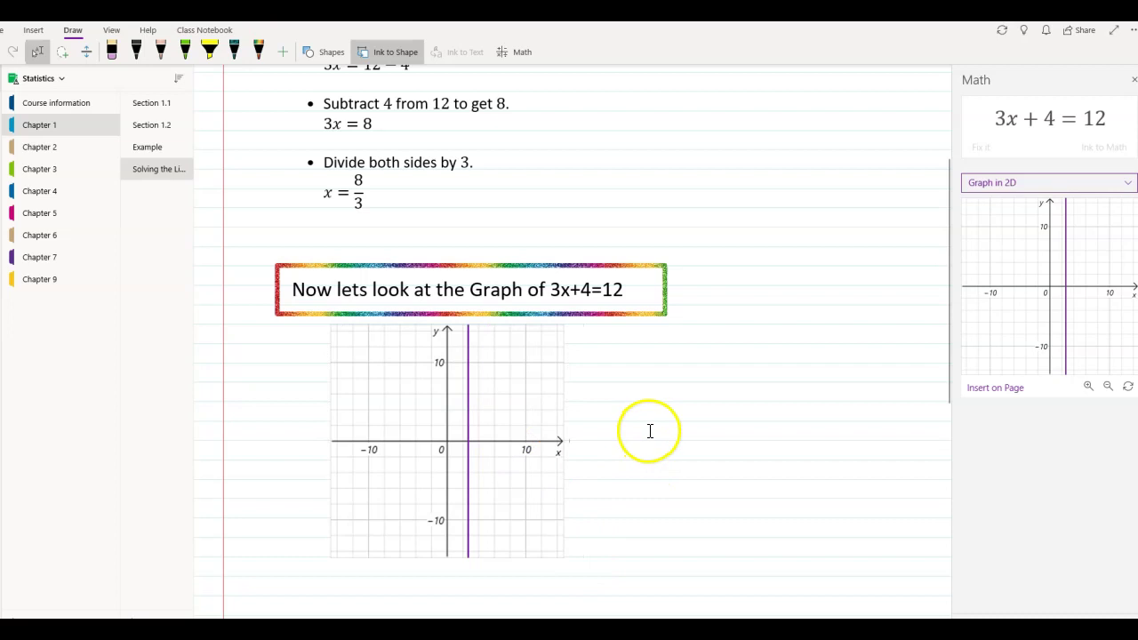
{"action": "left_click", "coordinate": [1127, 184]}
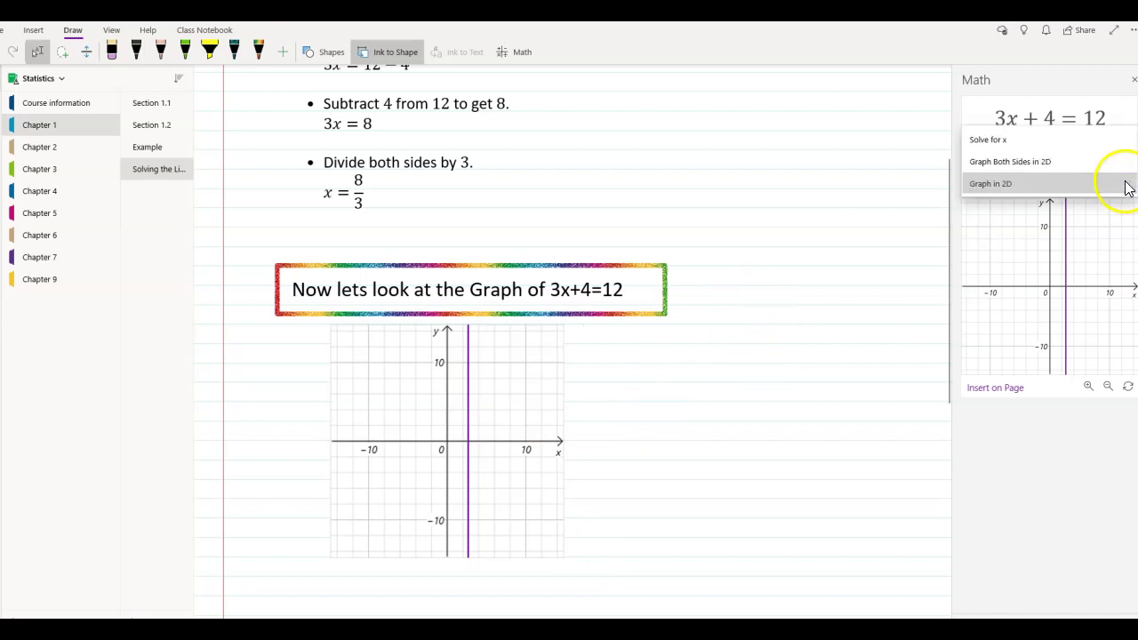
{"action": "left_click", "coordinate": [1012, 142]}
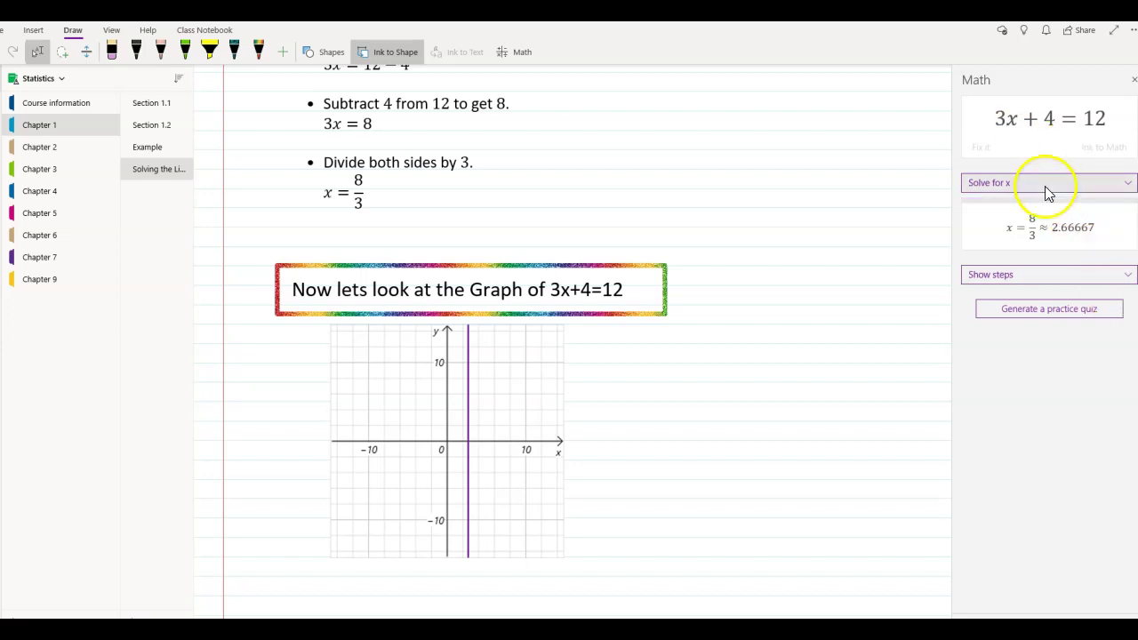
Generate a Microsoft Forms practice quiz for 3x + 4 = 12 from the Math pane
{"action": "left_click", "coordinate": [1045, 321]}
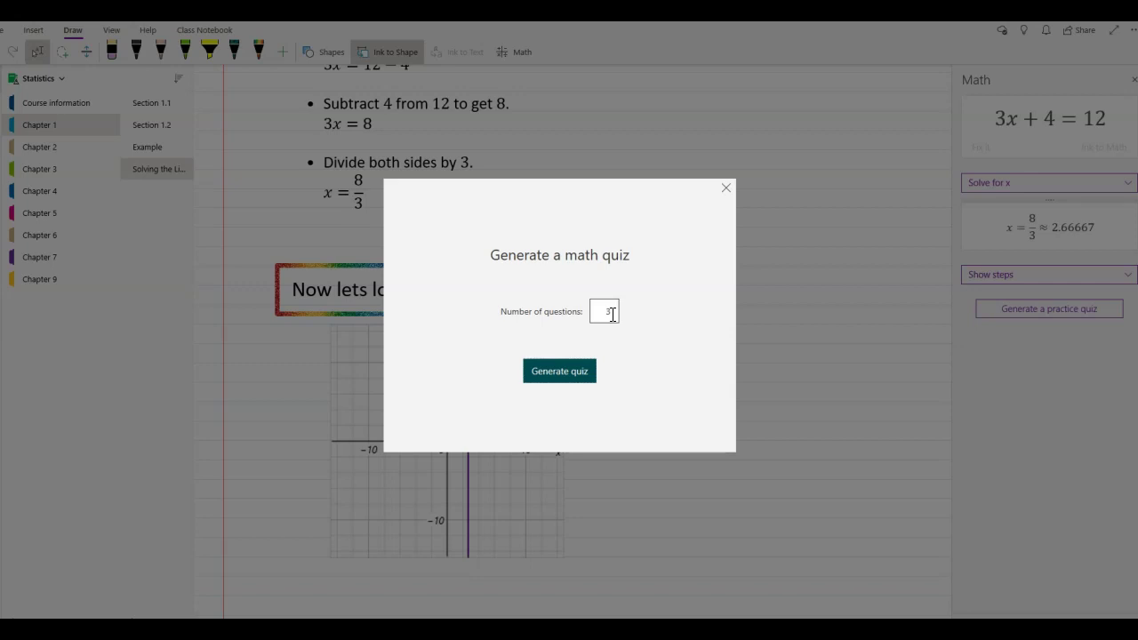
{"action": "left_click", "coordinate": [574, 372]}
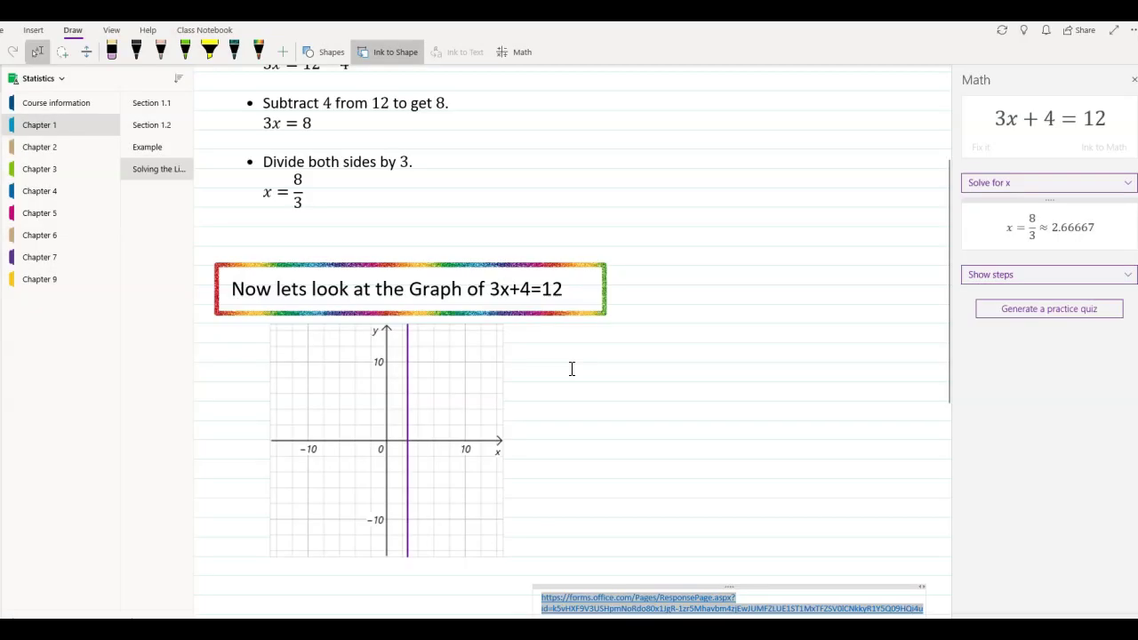
{"action": "left_click_drag", "start_coordinate": [622, 360], "coordinate": [714, 338]}
Move the Practice Math Quiz embed below the graph and delete its Microsoft Forms link caption
{"action": "scroll", "coordinate": [714, 338], "scroll_direction": "down", "scroll_amount": 3}
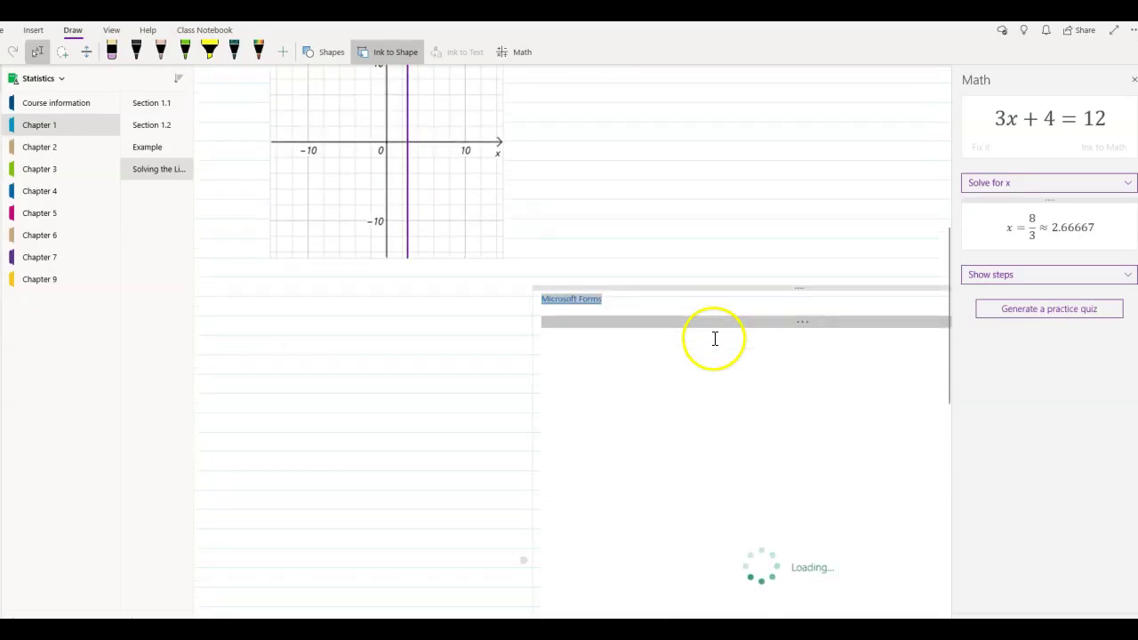
{"action": "left_click_drag", "start_coordinate": [764, 287], "coordinate": [454, 333]}
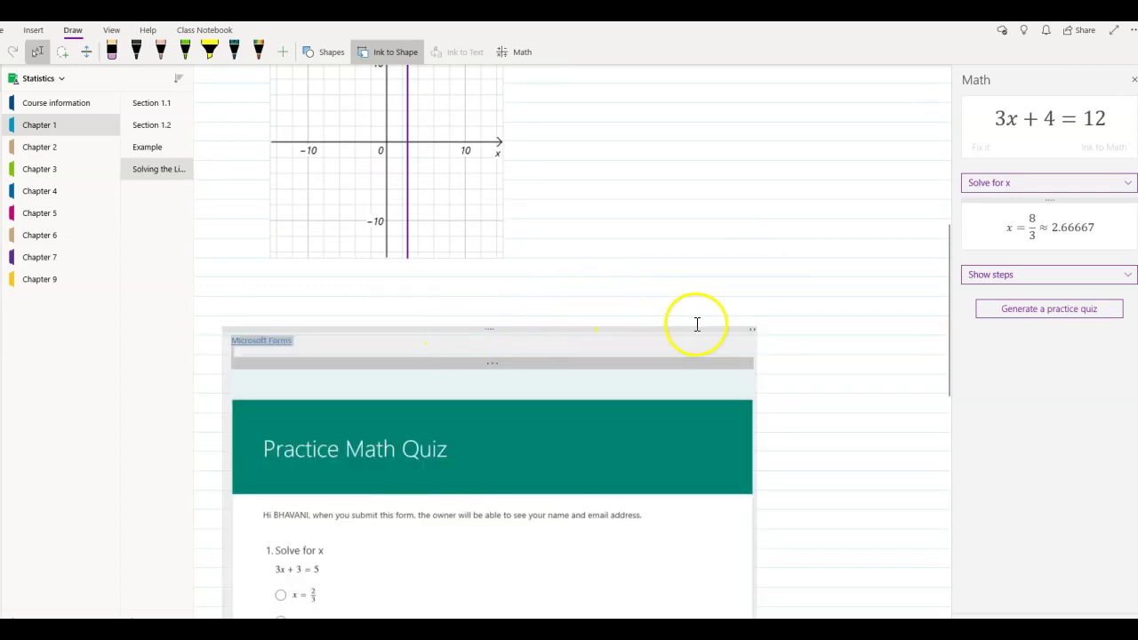
{"action": "scroll", "coordinate": [694, 326], "scroll_direction": "down", "scroll_amount": 10}
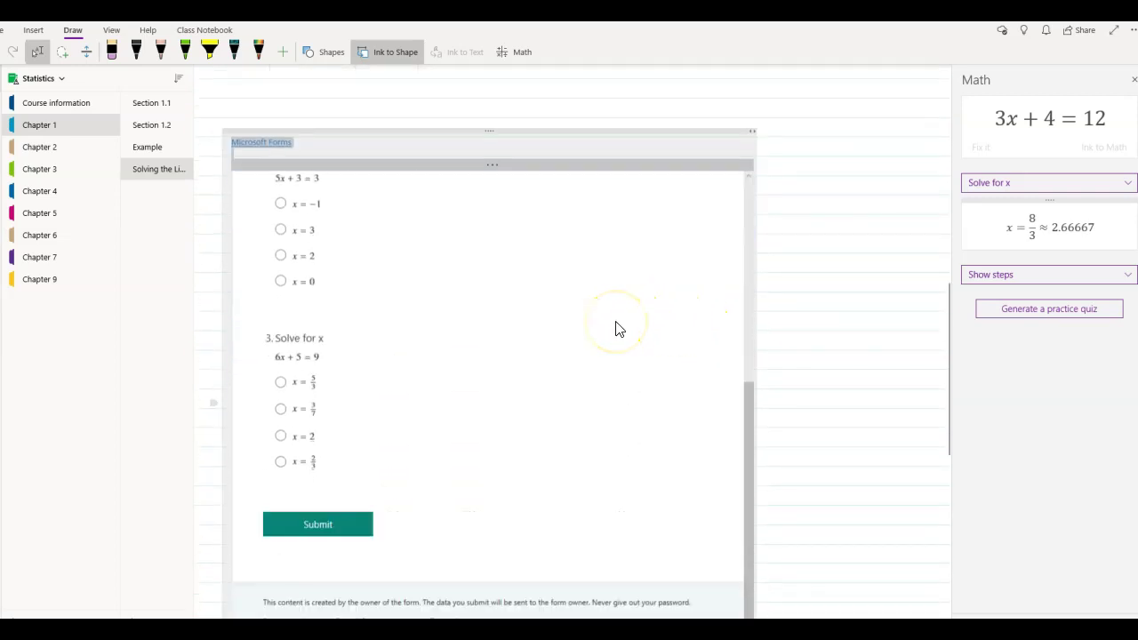
{"action": "scroll", "coordinate": [620, 329], "scroll_direction": "up", "scroll_amount": 5}
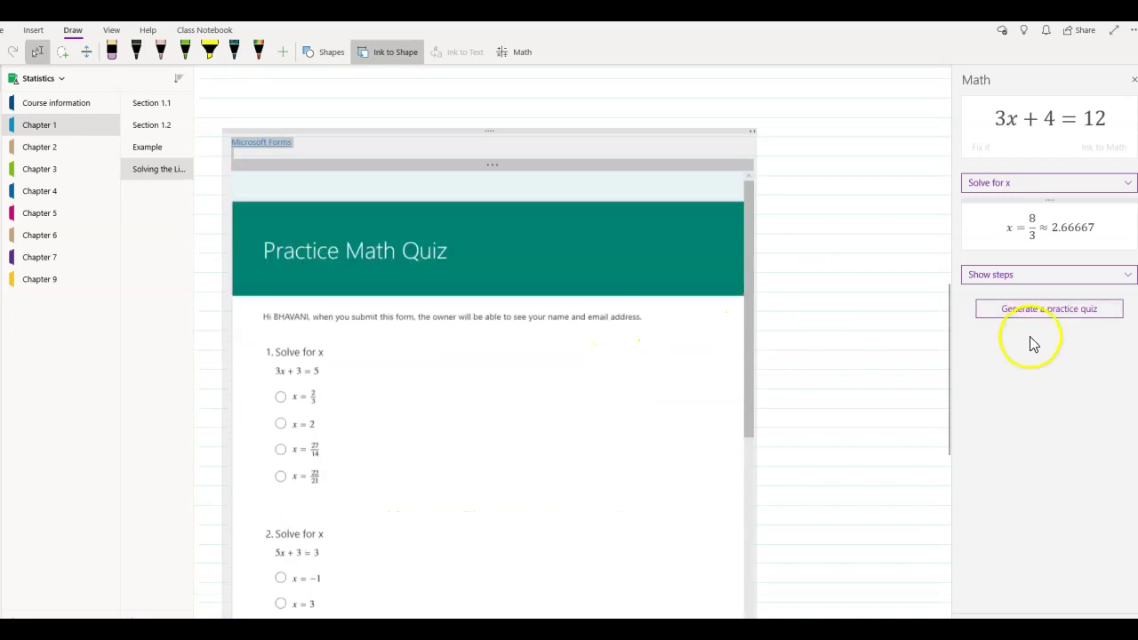
{"action": "scroll", "coordinate": [940, 348], "scroll_direction": "up", "scroll_amount": 4}
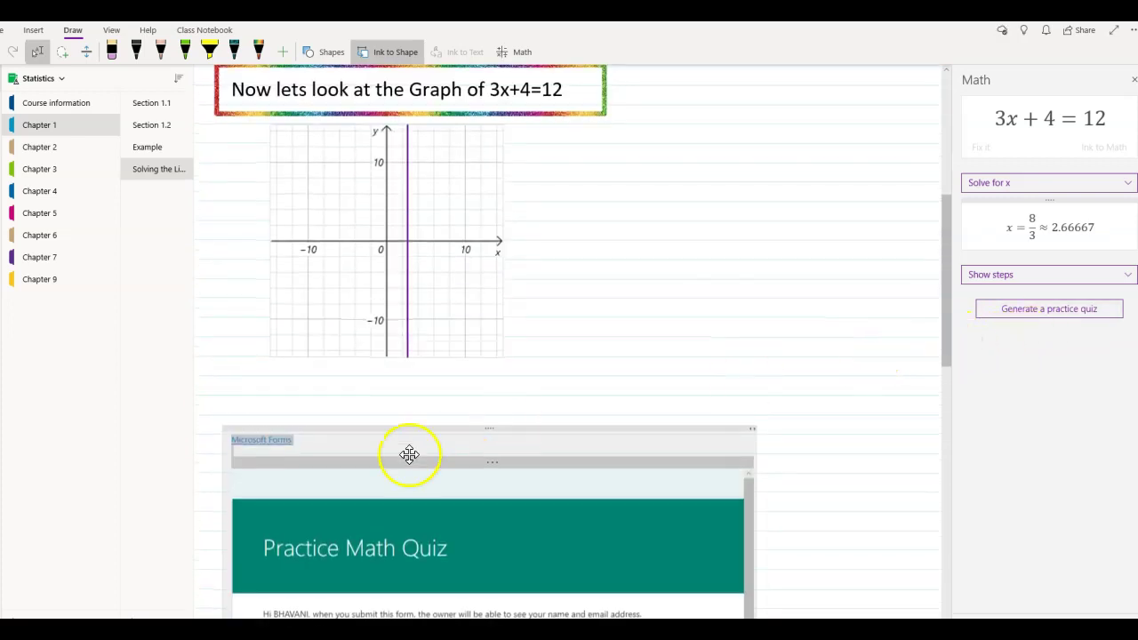
{"action": "left_click_drag", "start_coordinate": [330, 445], "coordinate": [218, 442]}
{"action": "key", "text": "Delete"}
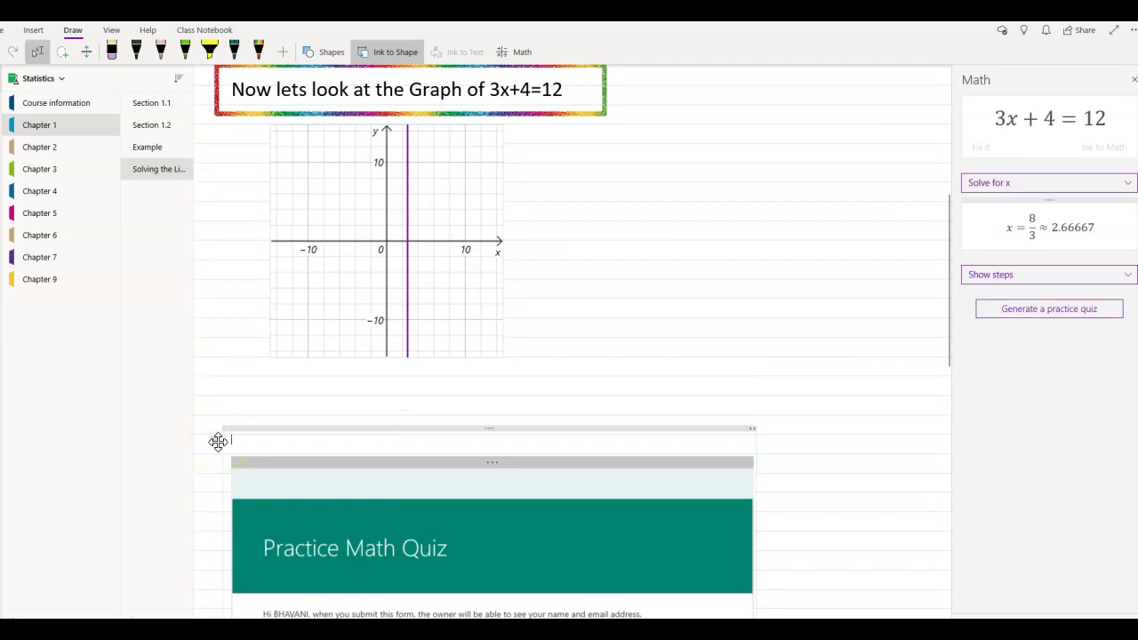
Add 'Now lets Practice' in 24 pt above the quiz, nudging both into place
{"action": "left_click", "coordinate": [240, 406]}
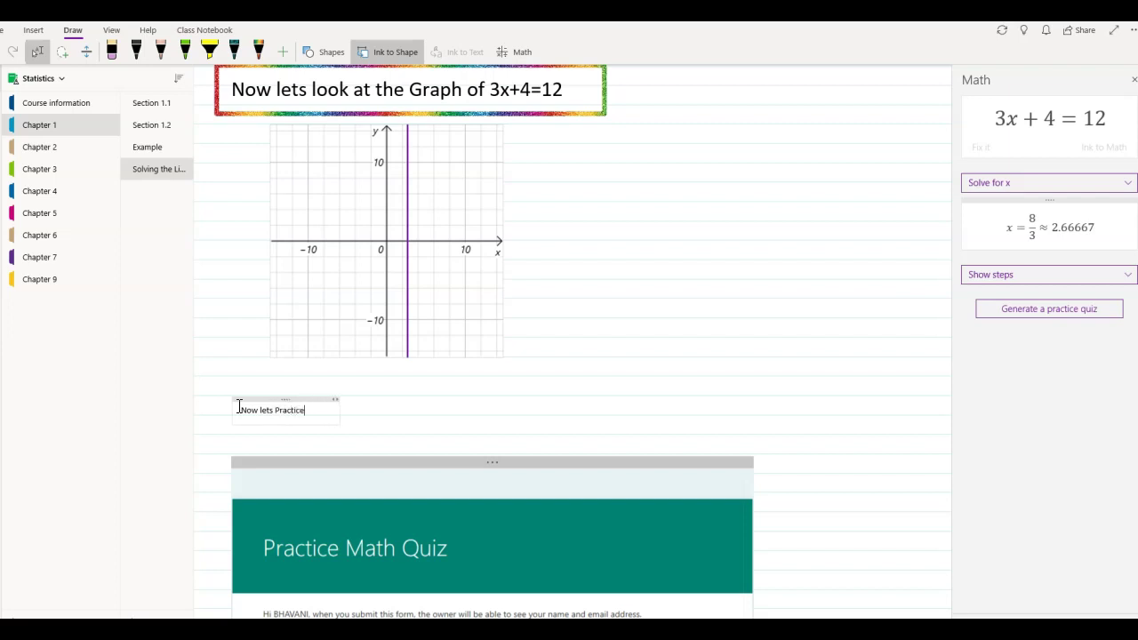
{"action": "left_click_drag", "start_coordinate": [317, 410], "coordinate": [238, 410]}
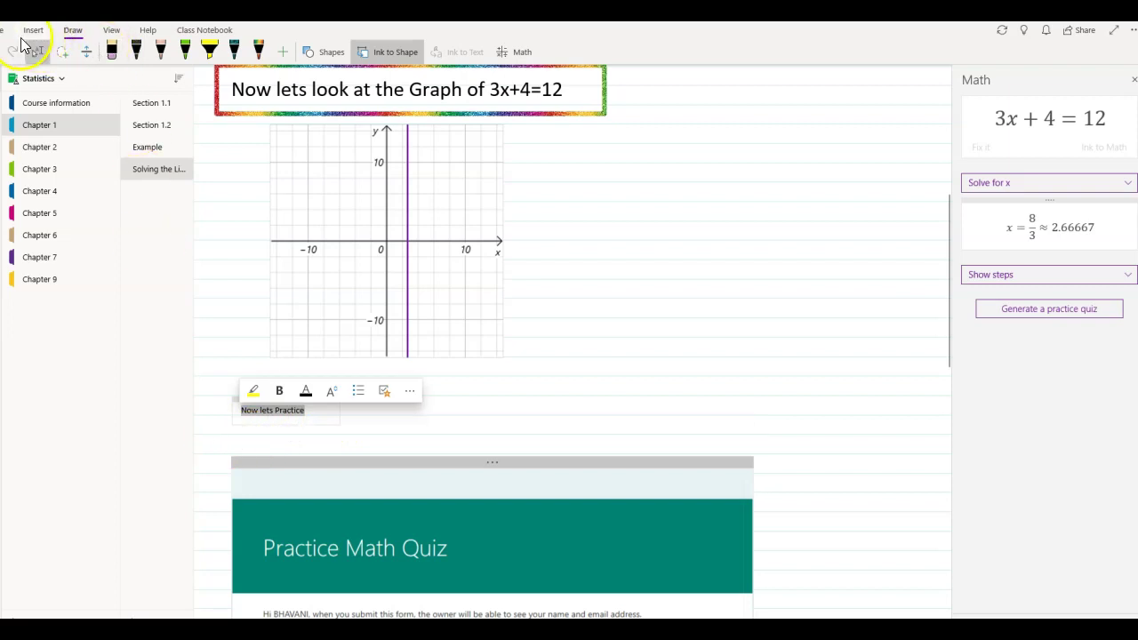
{"action": "left_click", "coordinate": [5, 31]}
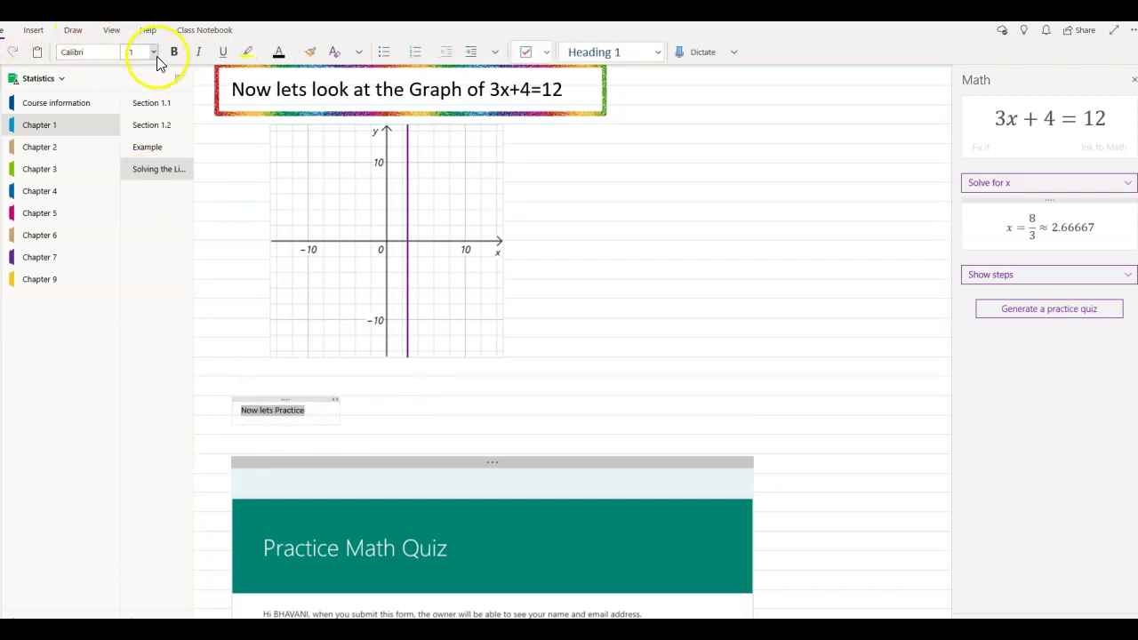
{"action": "left_click", "coordinate": [154, 53]}
{"action": "scroll", "coordinate": [169, 244], "scroll_direction": "down", "scroll_amount": 1}
{"action": "scroll", "coordinate": [165, 233], "scroll_direction": "down", "scroll_amount": 1}
{"action": "left_click", "coordinate": [165, 233]}
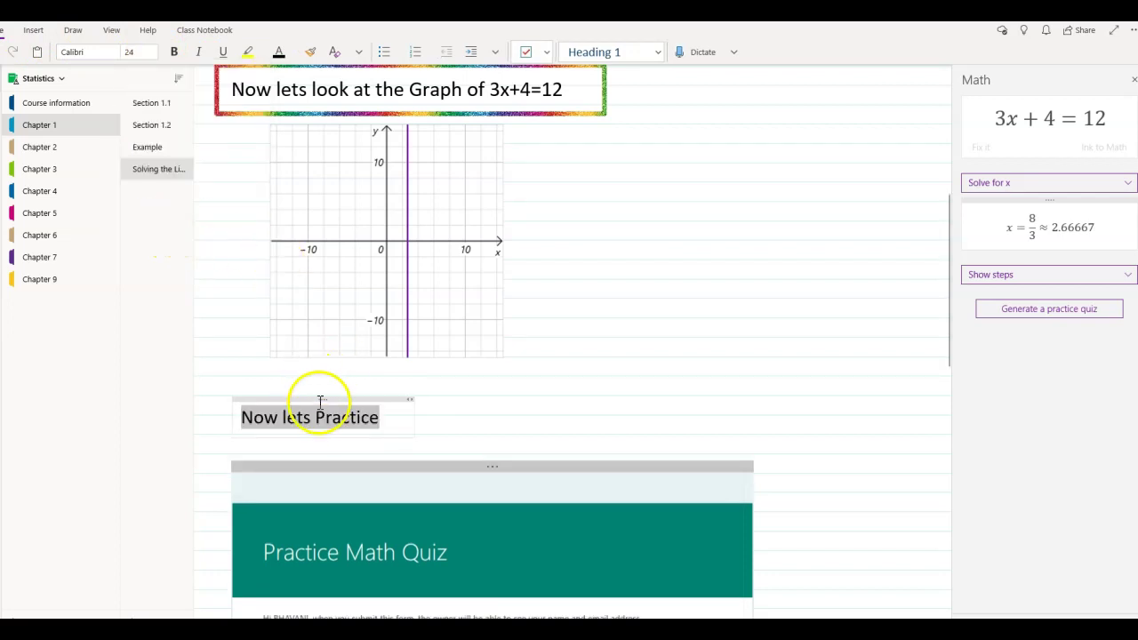
{"action": "left_click_drag", "start_coordinate": [320, 399], "coordinate": [317, 406]}
{"action": "left_click_drag", "start_coordinate": [508, 433], "coordinate": [506, 444]}
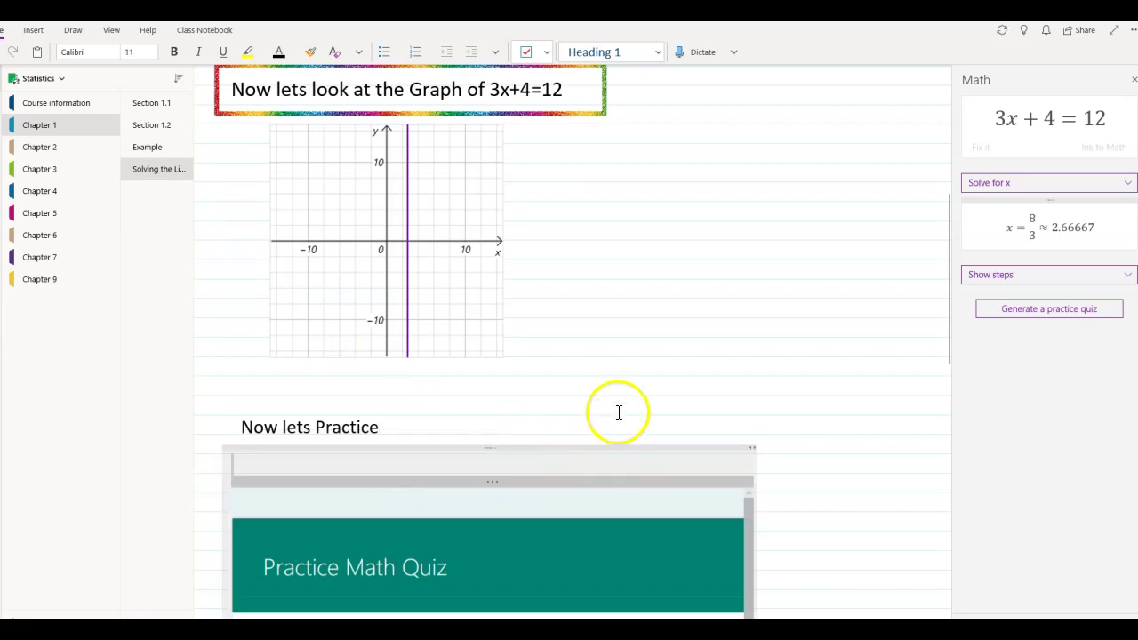
Draw a rainbow rectangle around the 'Now lets Practice' heading
{"action": "left_click", "coordinate": [73, 32]}
{"action": "left_click", "coordinate": [323, 54]}
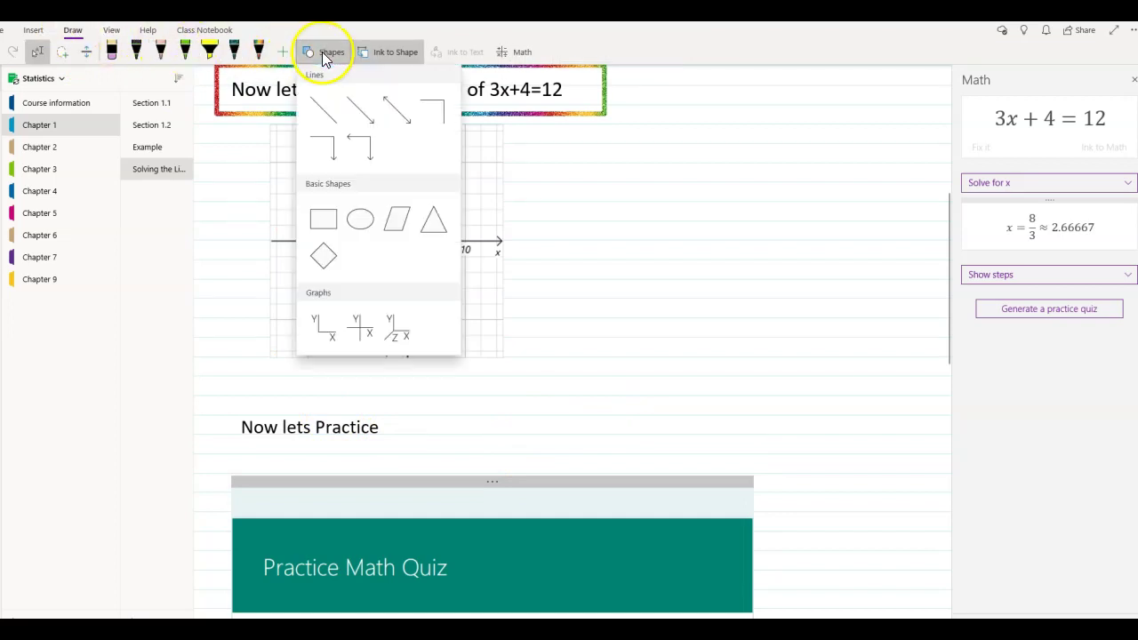
{"action": "left_click", "coordinate": [322, 218]}
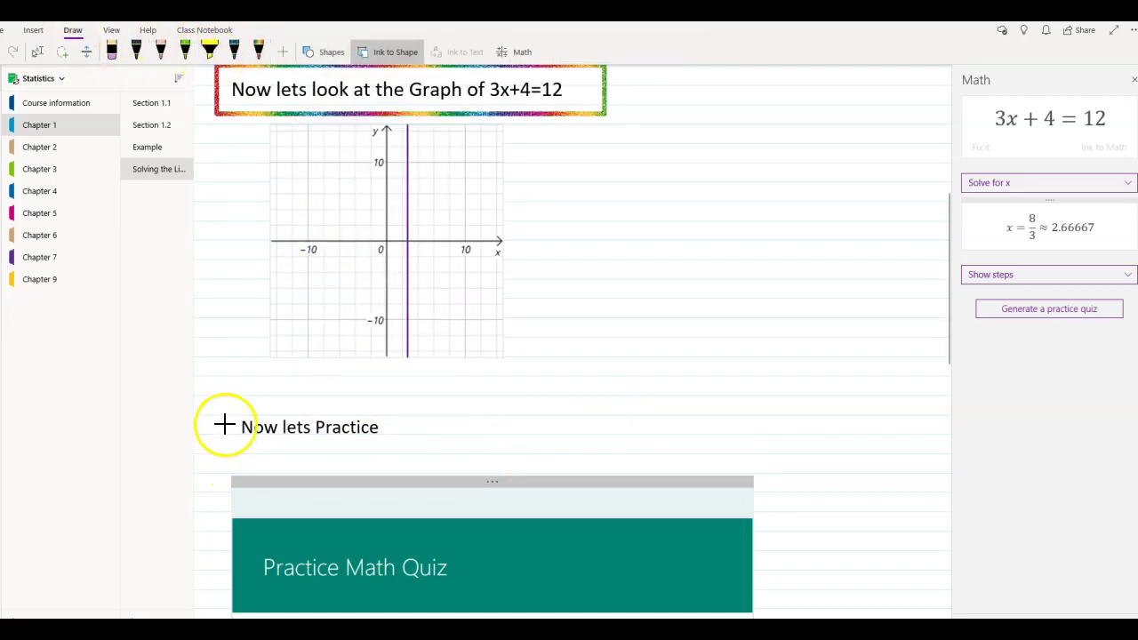
{"action": "left_click_drag", "start_coordinate": [230, 422], "coordinate": [489, 442]}
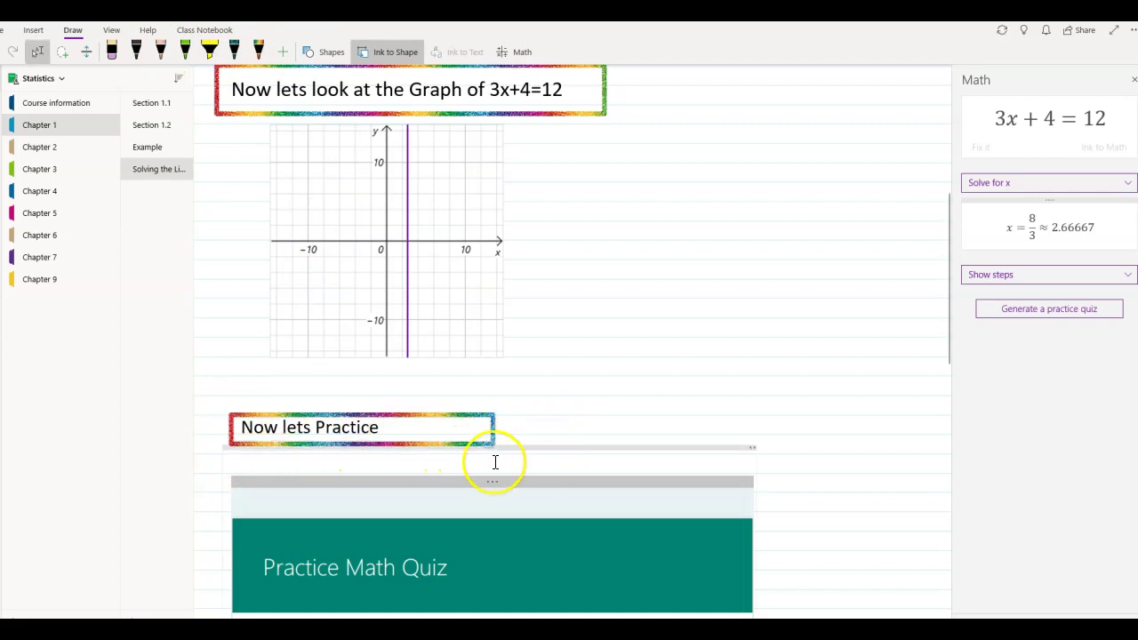
{"action": "scroll", "coordinate": [585, 343], "scroll_direction": "up", "scroll_amount": 5}
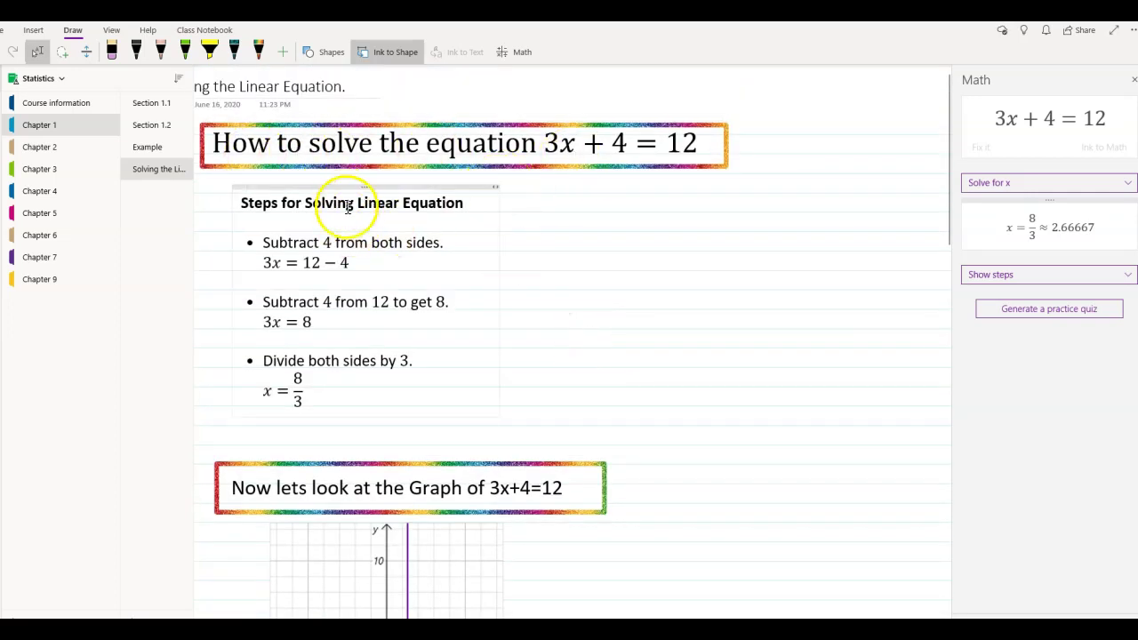
{"action": "scroll", "coordinate": [351, 360], "scroll_direction": "down", "scroll_amount": 4}
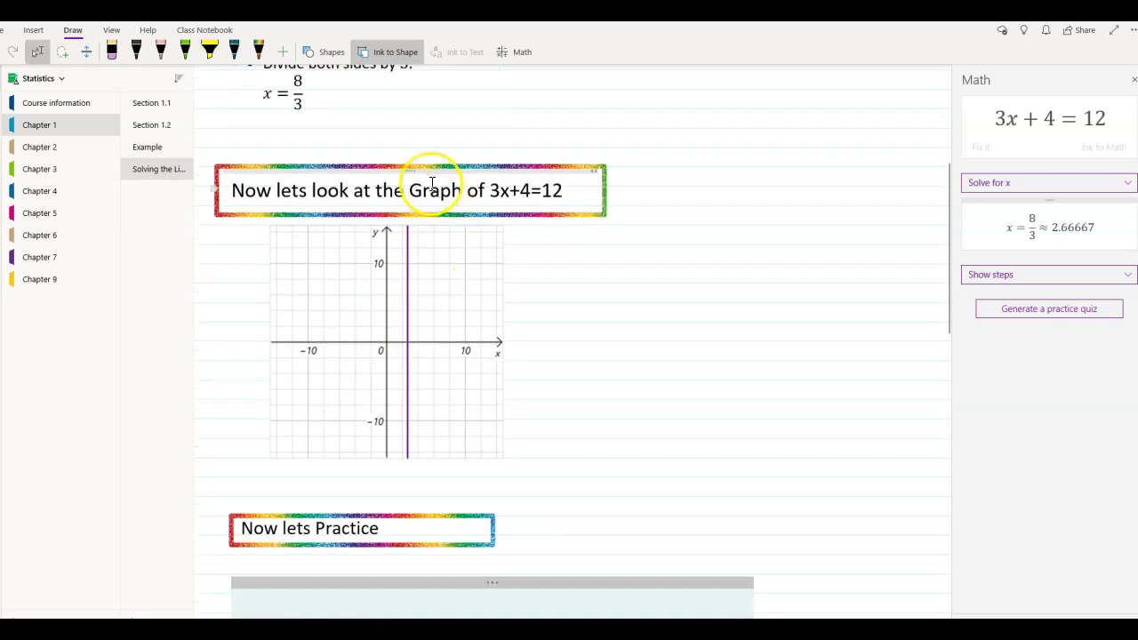
{"action": "scroll", "coordinate": [472, 280], "scroll_direction": "down", "scroll_amount": 4}
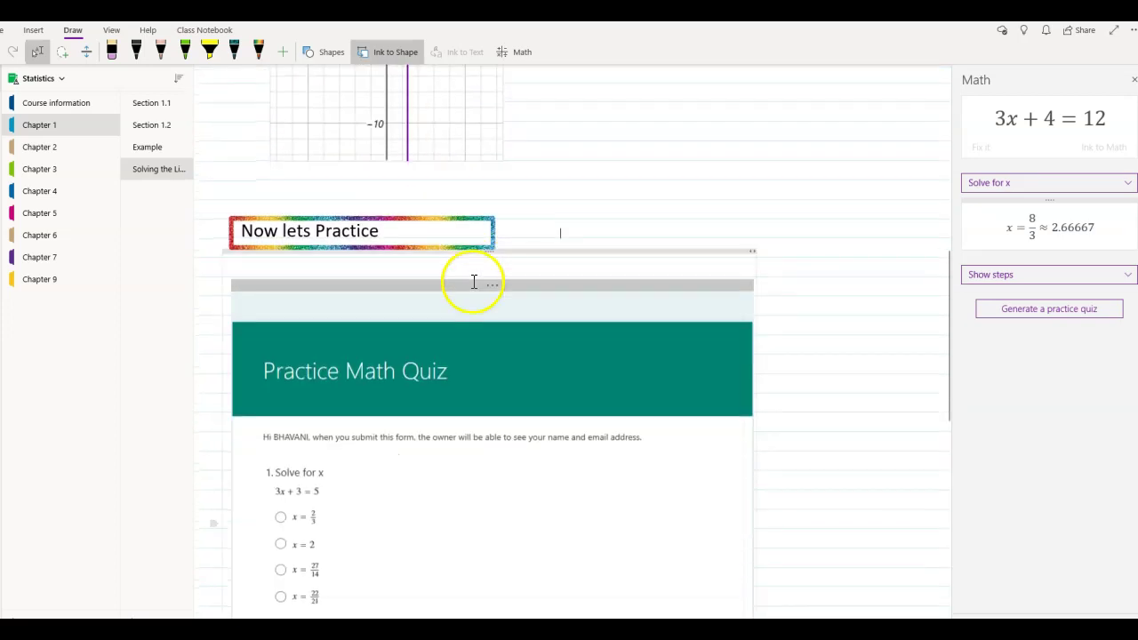
{"action": "scroll", "coordinate": [344, 435], "scroll_direction": "down", "scroll_amount": 5}
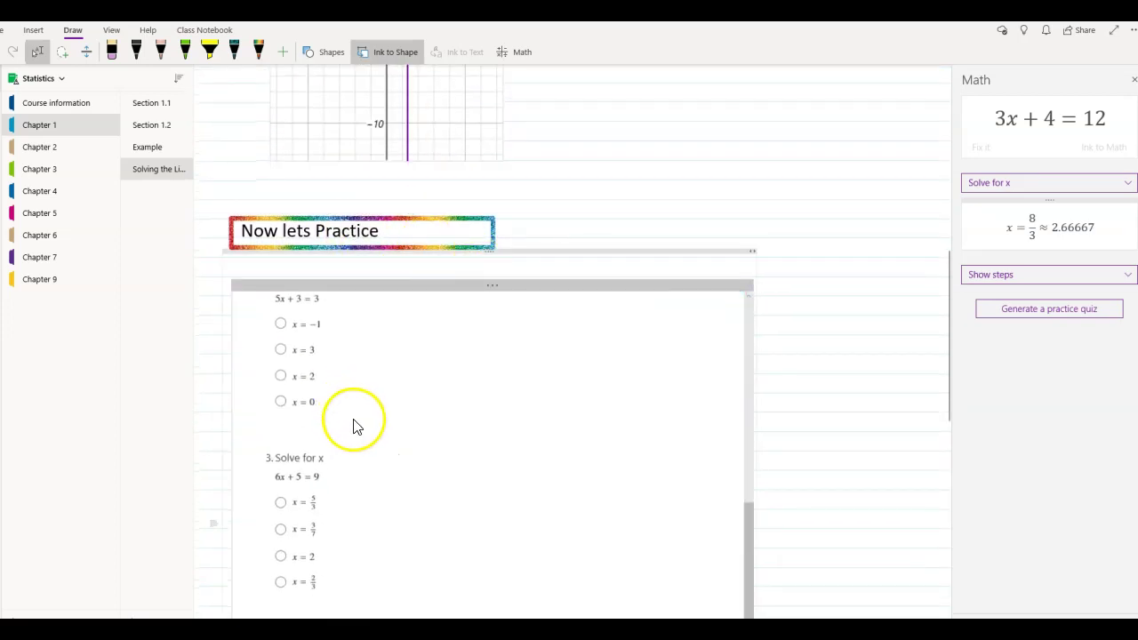
{"action": "scroll", "coordinate": [369, 449], "scroll_direction": "up", "scroll_amount": 5}
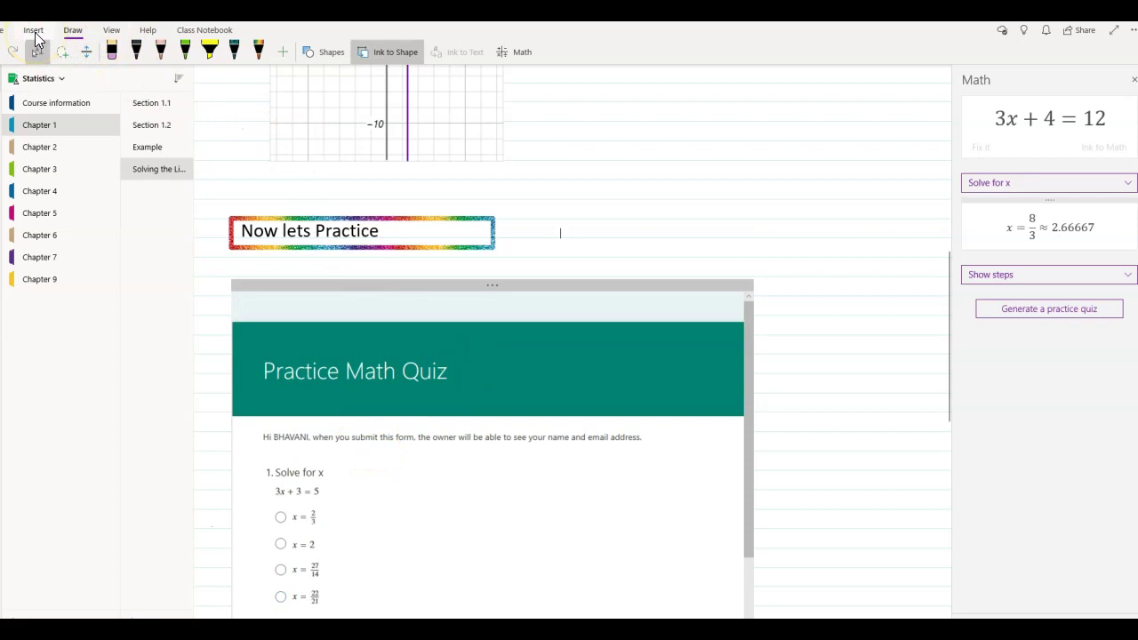
Close the math assistant and open the Classic pack in the Stickers pane
{"action": "left_click", "coordinate": [34, 32]}
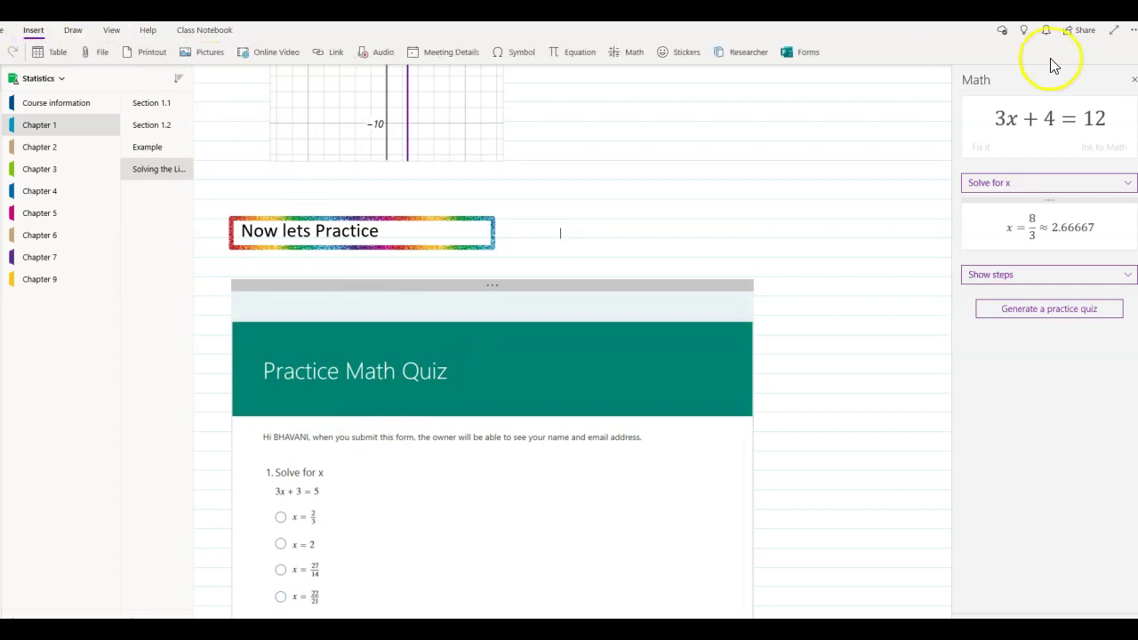
{"action": "left_click", "coordinate": [1132, 83]}
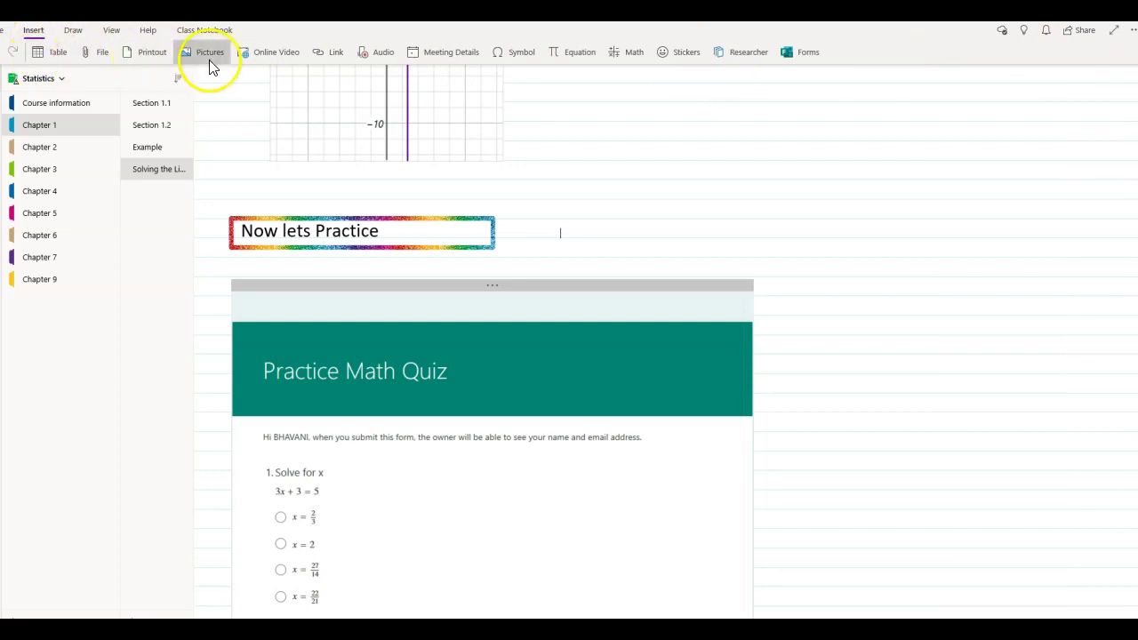
{"action": "left_click", "coordinate": [676, 53]}
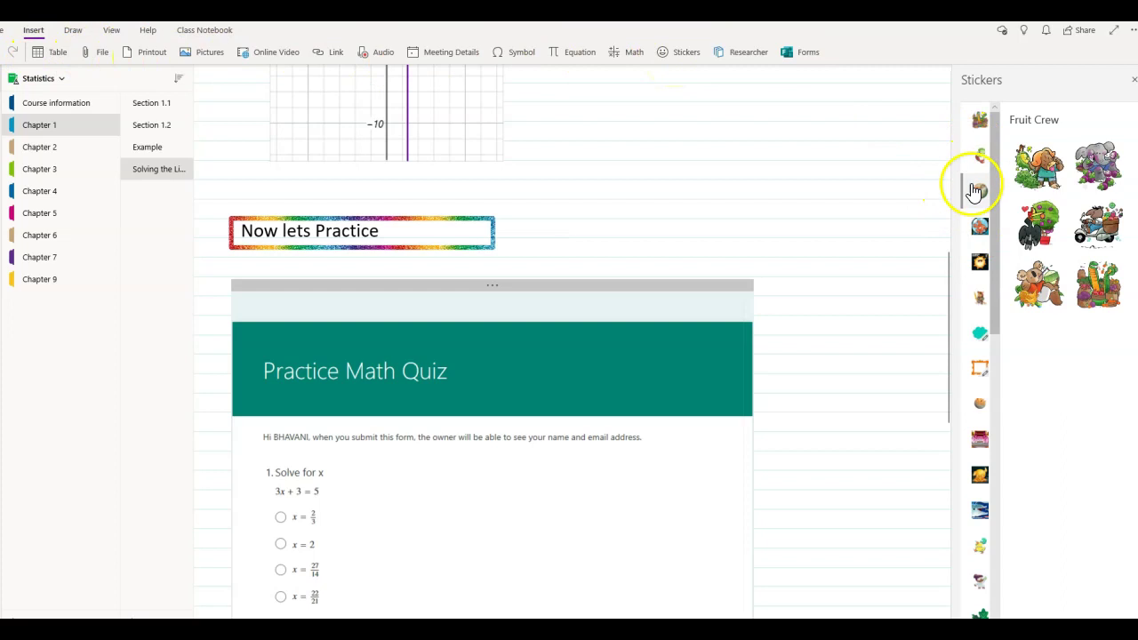
{"action": "scroll", "coordinate": [980, 267], "scroll_direction": "down", "scroll_amount": 8}
{"action": "scroll", "coordinate": [980, 316], "scroll_direction": "down", "scroll_amount": 3}
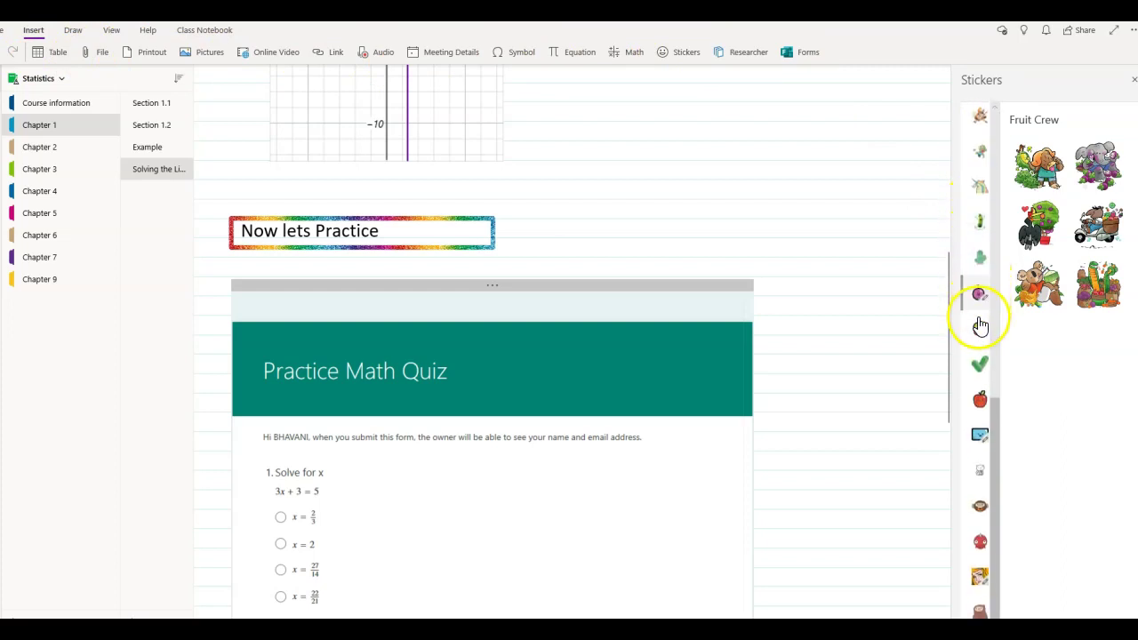
{"action": "left_click", "coordinate": [981, 405]}
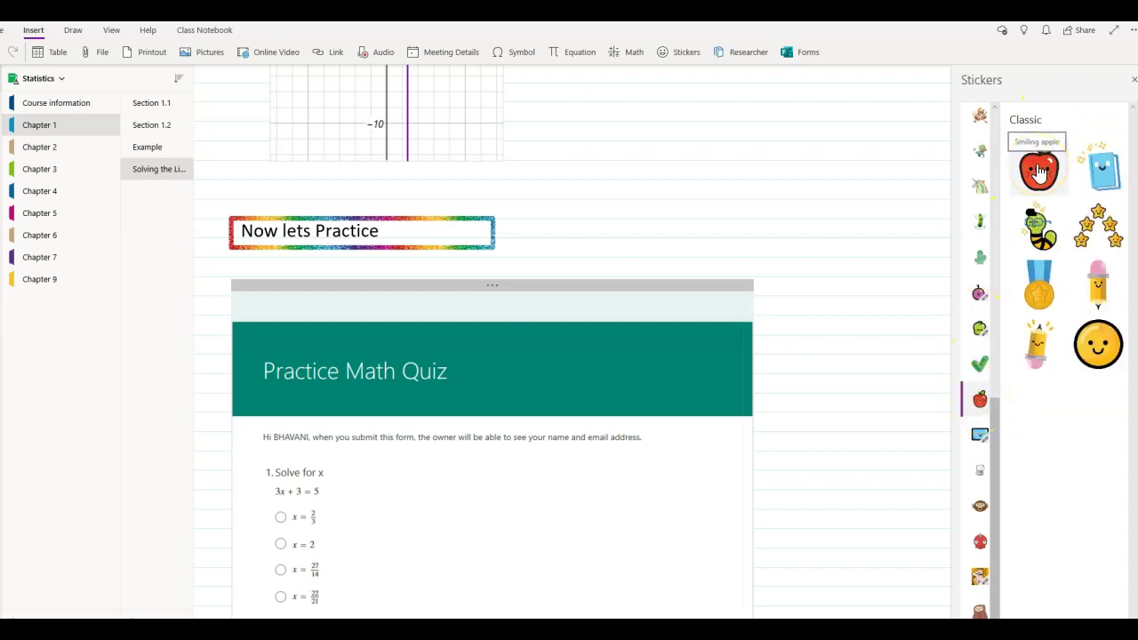
{"action": "scroll", "coordinate": [528, 236], "scroll_direction": "down", "scroll_amount": 3}
Shrink the smiling apple sticker and place it beside the 'Now lets Practice' heading
{"action": "scroll", "coordinate": [756, 218], "scroll_direction": "up", "scroll_amount": 4}
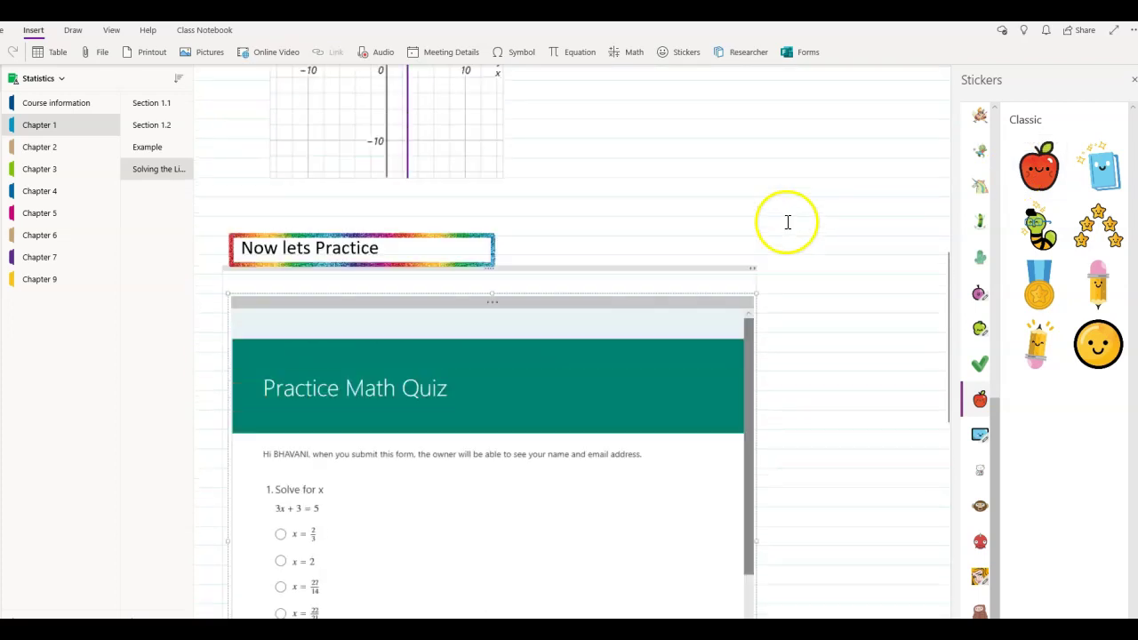
{"action": "scroll", "coordinate": [934, 276], "scroll_direction": "down", "scroll_amount": 4}
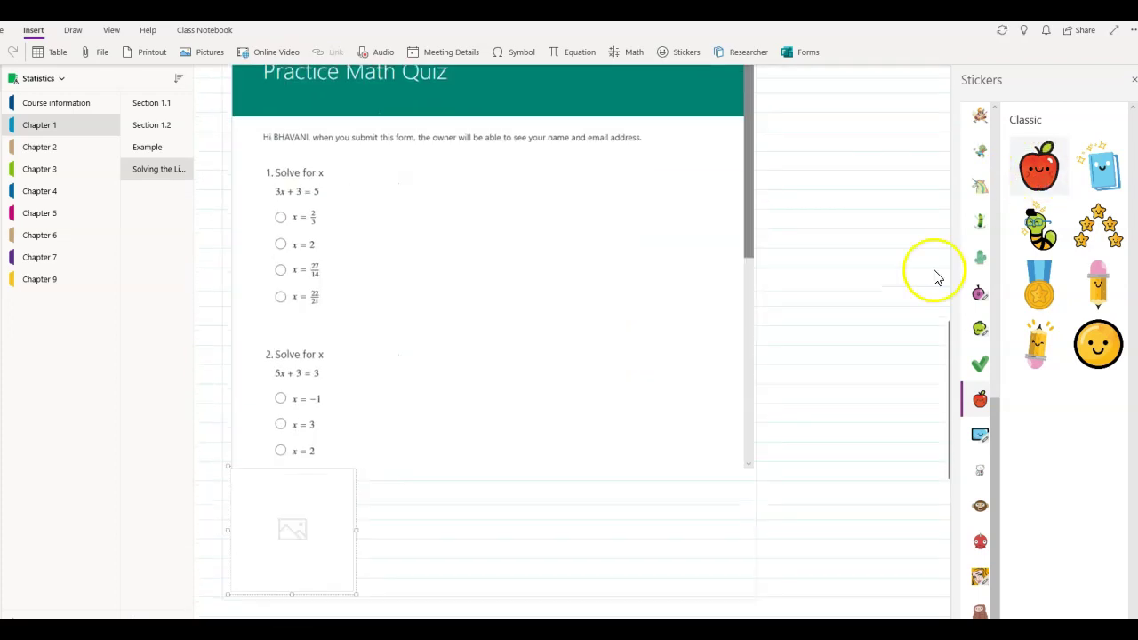
{"action": "left_click_drag", "start_coordinate": [306, 541], "coordinate": [845, 64]}
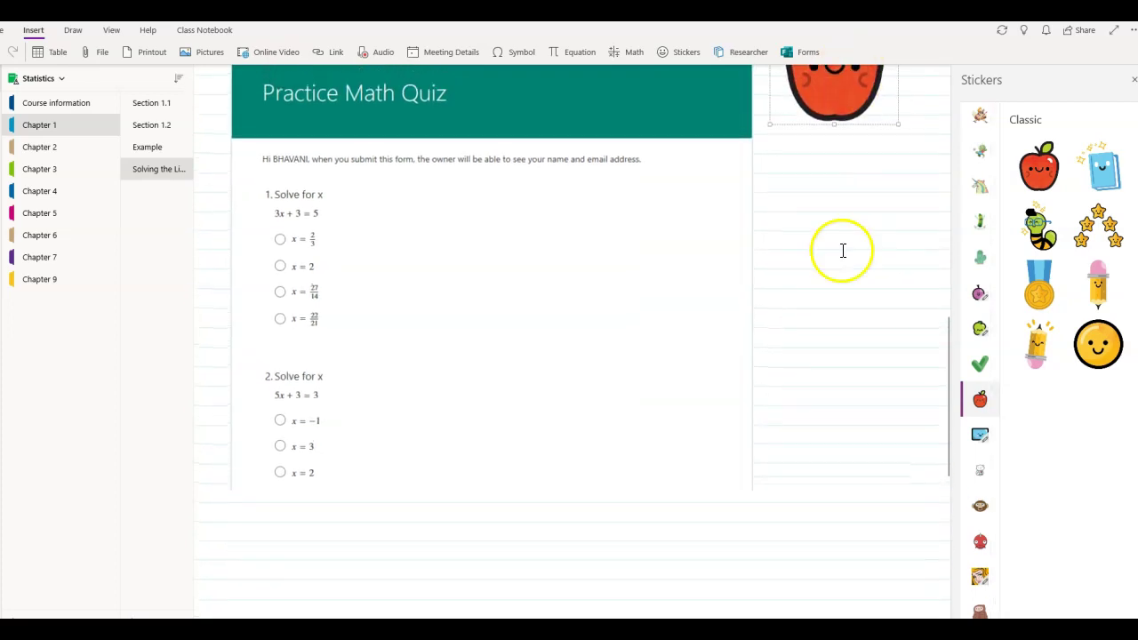
{"action": "scroll", "coordinate": [843, 250], "scroll_direction": "up", "scroll_amount": 5}
{"action": "left_click_drag", "start_coordinate": [838, 542], "coordinate": [572, 428]}
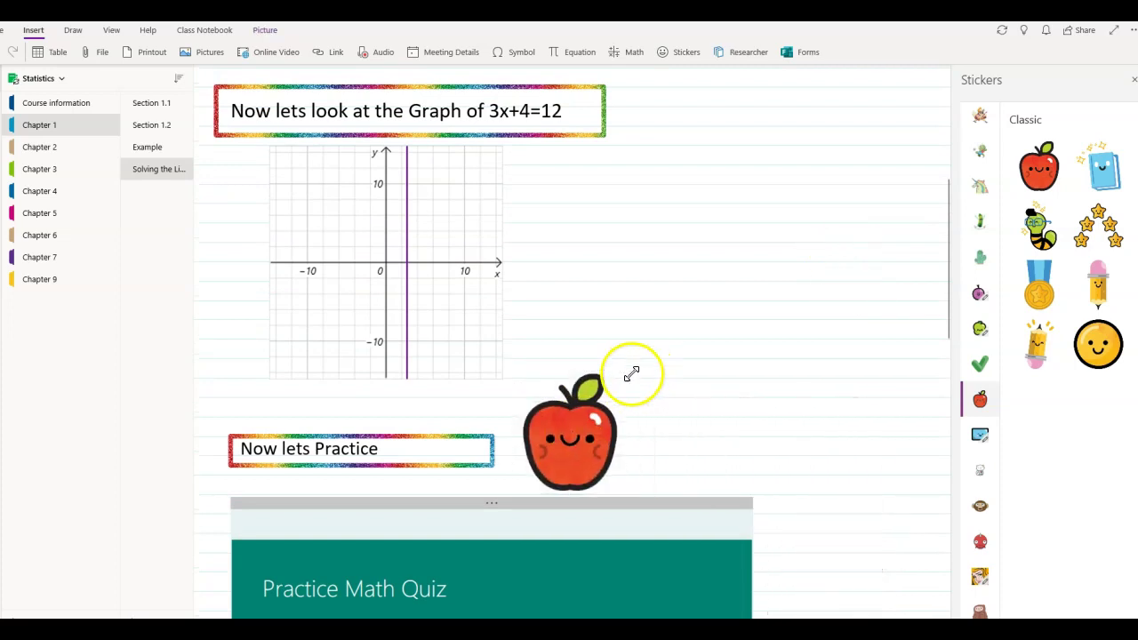
{"action": "left_click_drag", "start_coordinate": [631, 374], "coordinate": [595, 412]}
{"action": "left_click_drag", "start_coordinate": [548, 468], "coordinate": [539, 470]}
{"action": "left_click", "coordinate": [671, 406]}
{"action": "scroll", "coordinate": [678, 402], "scroll_direction": "up", "scroll_amount": 3}
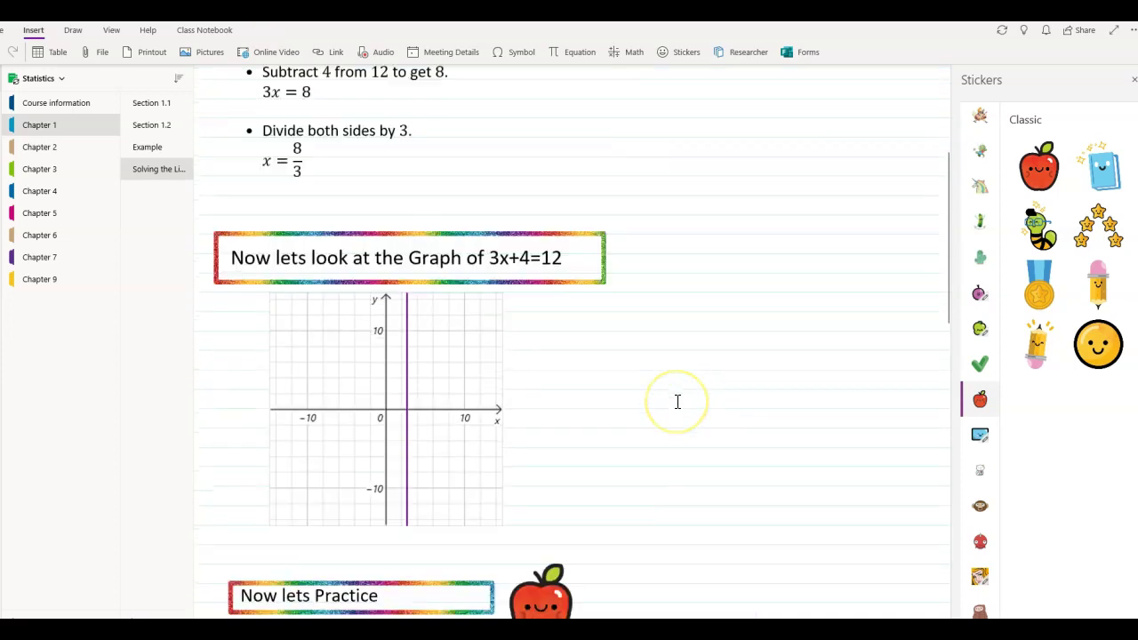
Insert the bookworm sticker, shrink it, and place it beside the graph heading
{"action": "scroll", "coordinate": [678, 402], "scroll_direction": "down", "scroll_amount": 1}
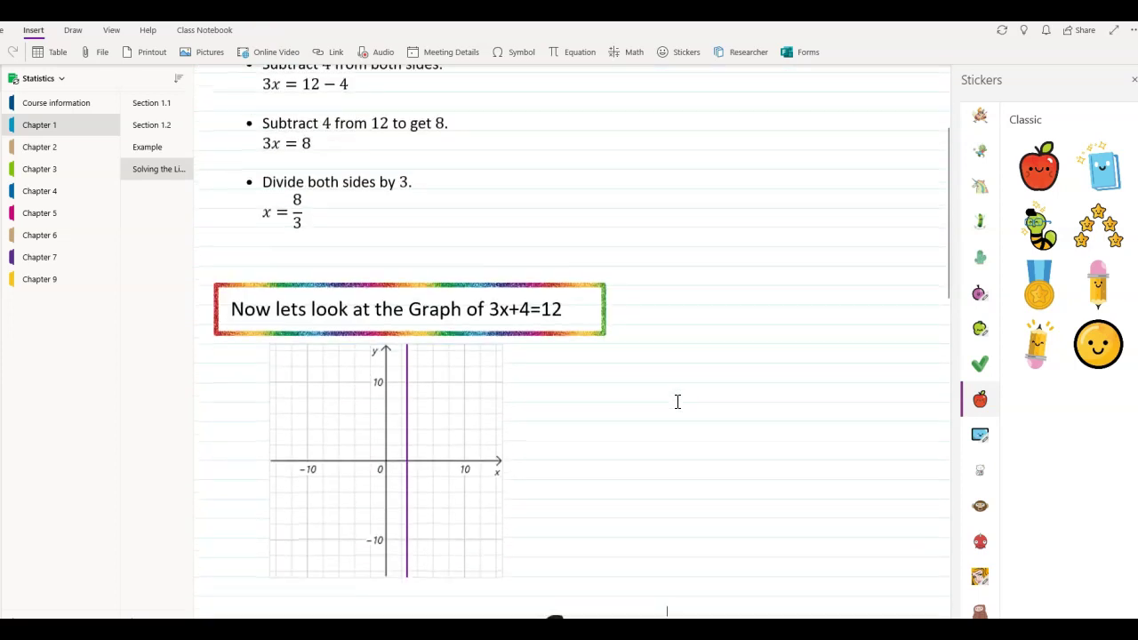
{"action": "left_click", "coordinate": [1038, 237]}
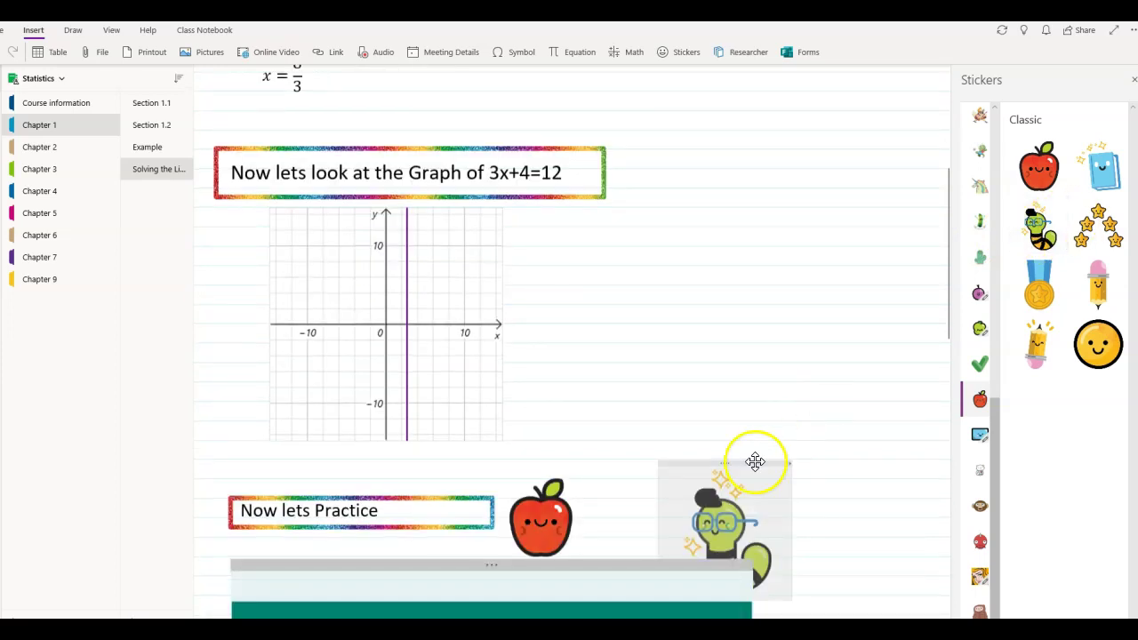
{"action": "left_click_drag", "start_coordinate": [723, 509], "coordinate": [684, 170]}
{"action": "left_click", "coordinate": [732, 158]}
{"action": "left_click_drag", "start_coordinate": [753, 127], "coordinate": [674, 171]}
{"action": "left_click", "coordinate": [754, 180]}
Insert the pencil sticker and place it beside the solving steps
{"action": "scroll", "coordinate": [770, 280], "scroll_direction": "up", "scroll_amount": 4}
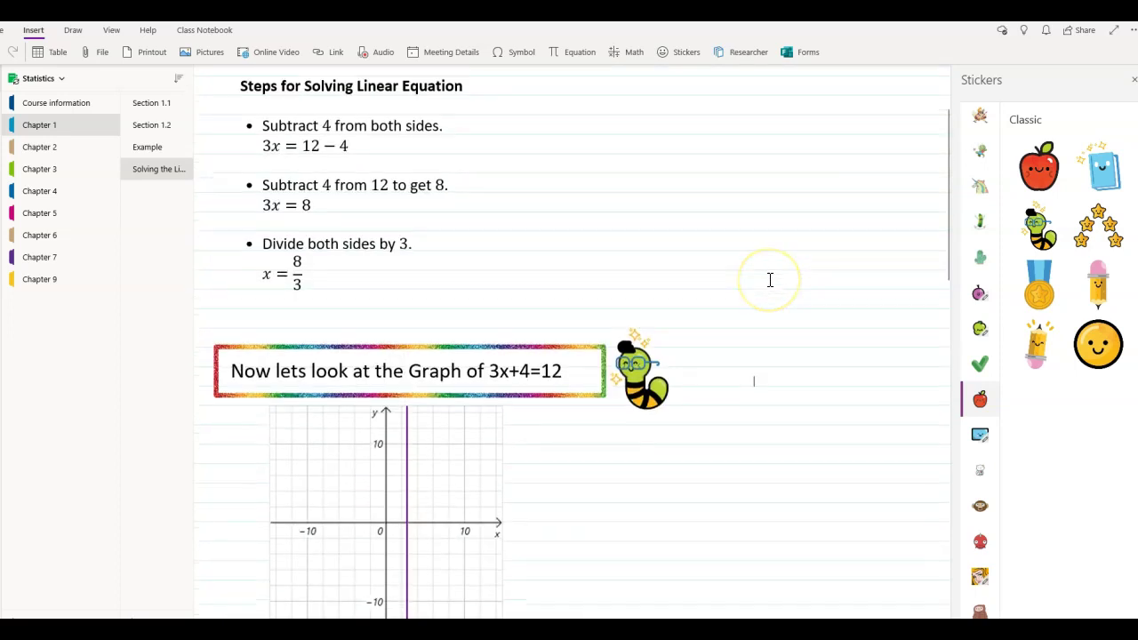
{"action": "left_click", "coordinate": [1099, 291]}
{"action": "mouse_move", "coordinate": [825, 530]}
{"action": "left_mouse_down"}
{"action": "mouse_move", "coordinate": [679, 233]}
{"action": "mouse_move", "coordinate": [613, 221]}
{"action": "left_mouse_up"}
Add a tiny medal sticker beside the final answer x = 8/3
{"action": "left_click", "coordinate": [663, 212]}
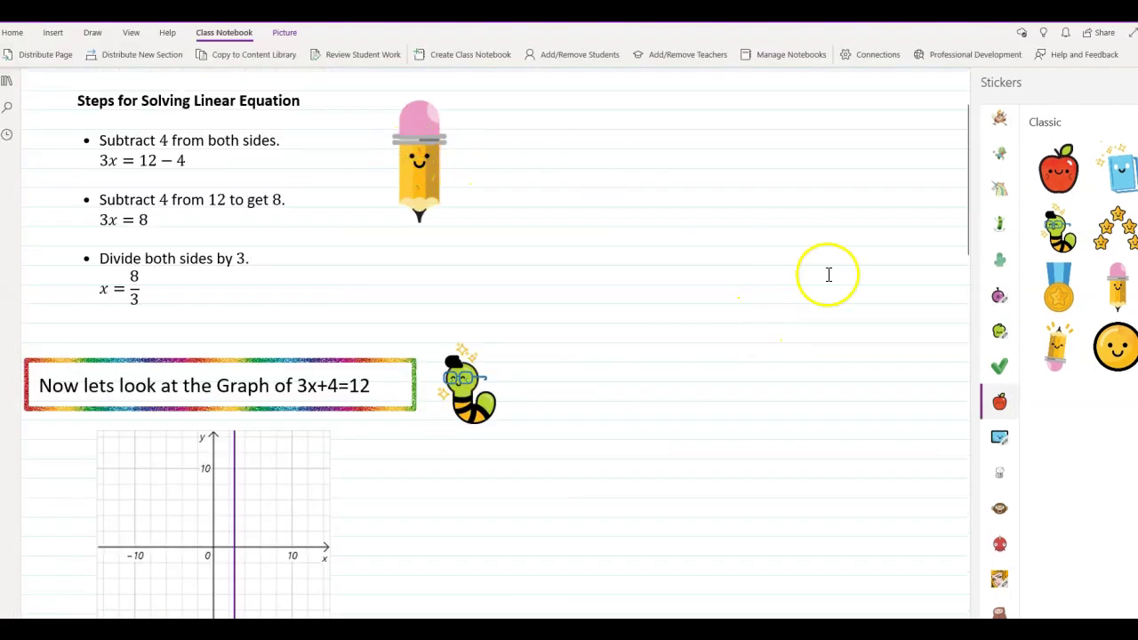
{"action": "left_click", "coordinate": [1063, 287]}
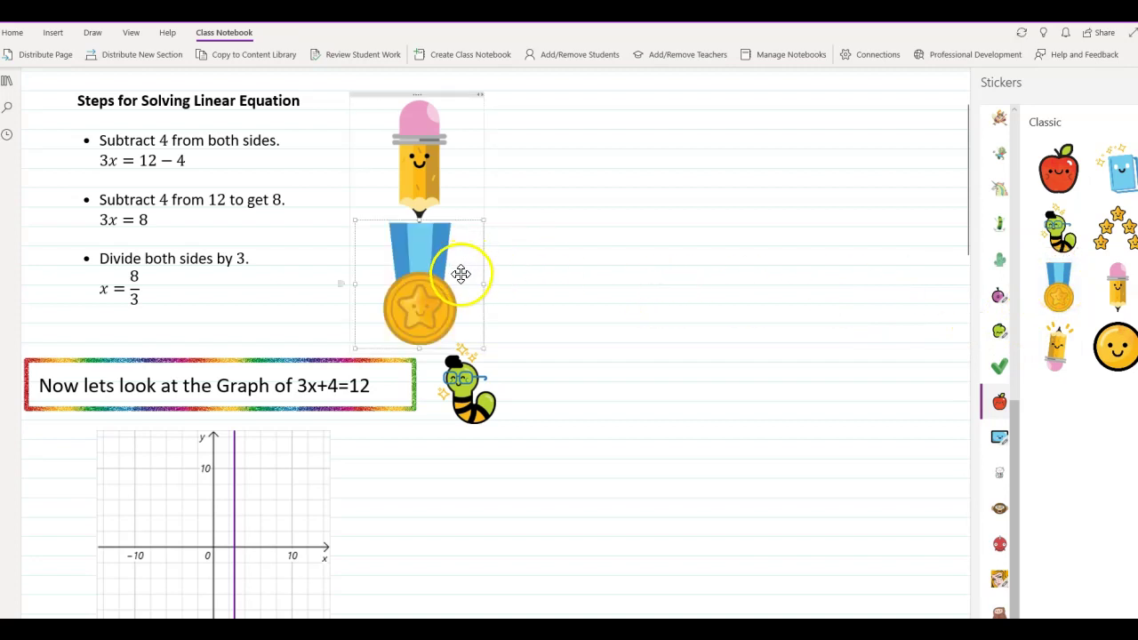
{"action": "left_click_drag", "start_coordinate": [485, 219], "coordinate": [649, 318]}
{"action": "left_click_drag", "start_coordinate": [680, 273], "coordinate": [99, 303]}
{"action": "left_click", "coordinate": [554, 272]}
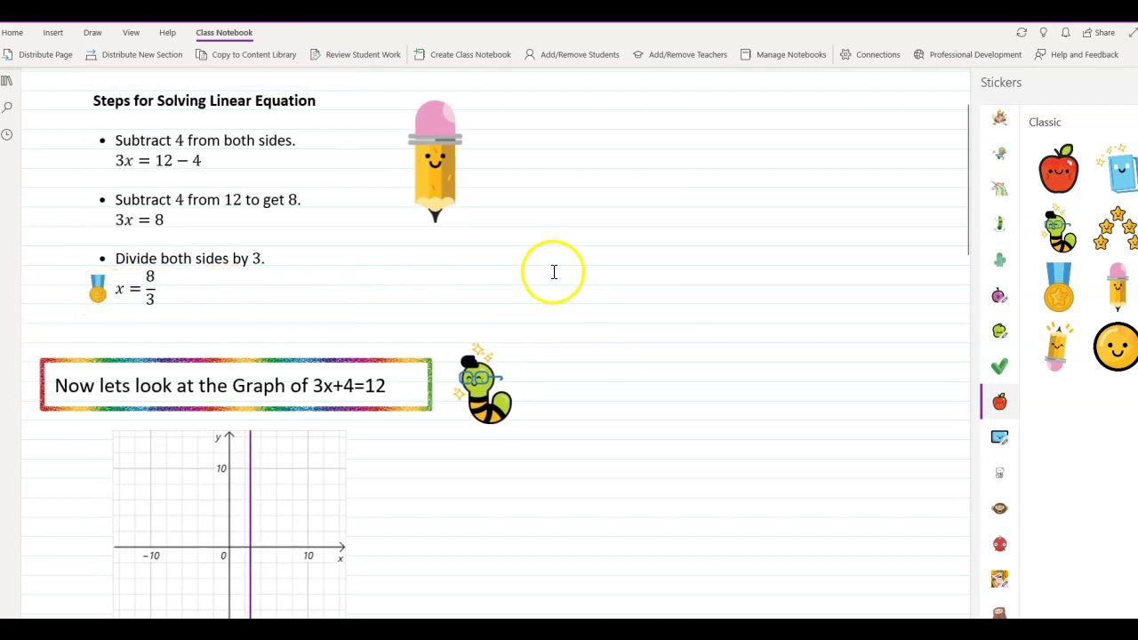
Drag the embedded Practice Math Quiz's bottom edge down so more questions show
{"action": "scroll", "coordinate": [563, 256], "scroll_direction": "up", "scroll_amount": 3}
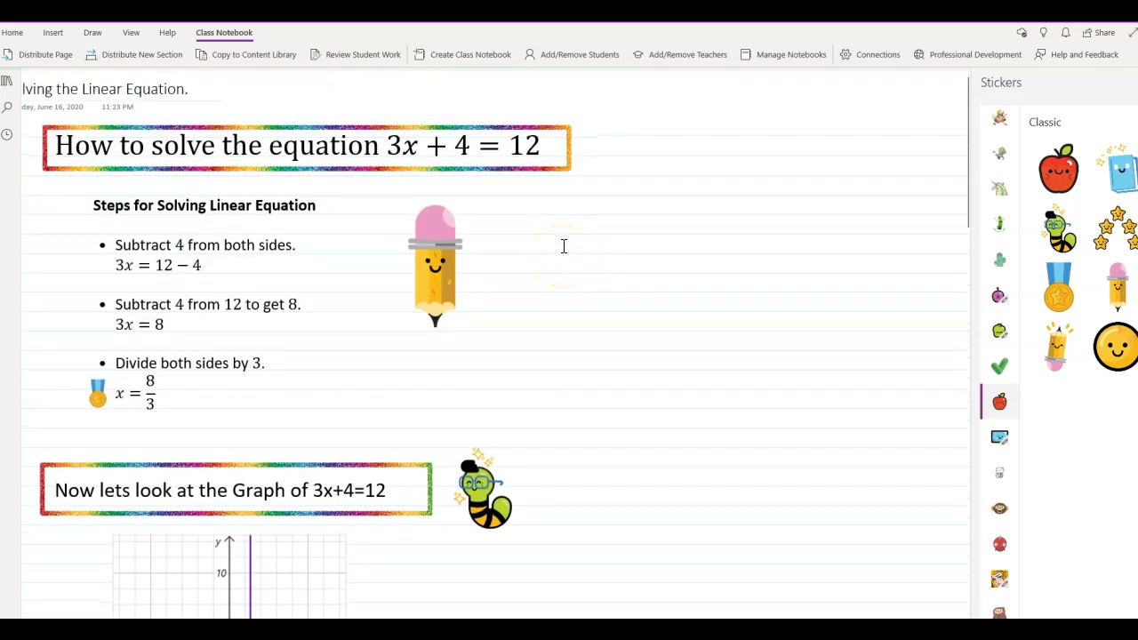
{"action": "scroll", "coordinate": [576, 214], "scroll_direction": "down", "scroll_amount": 10}
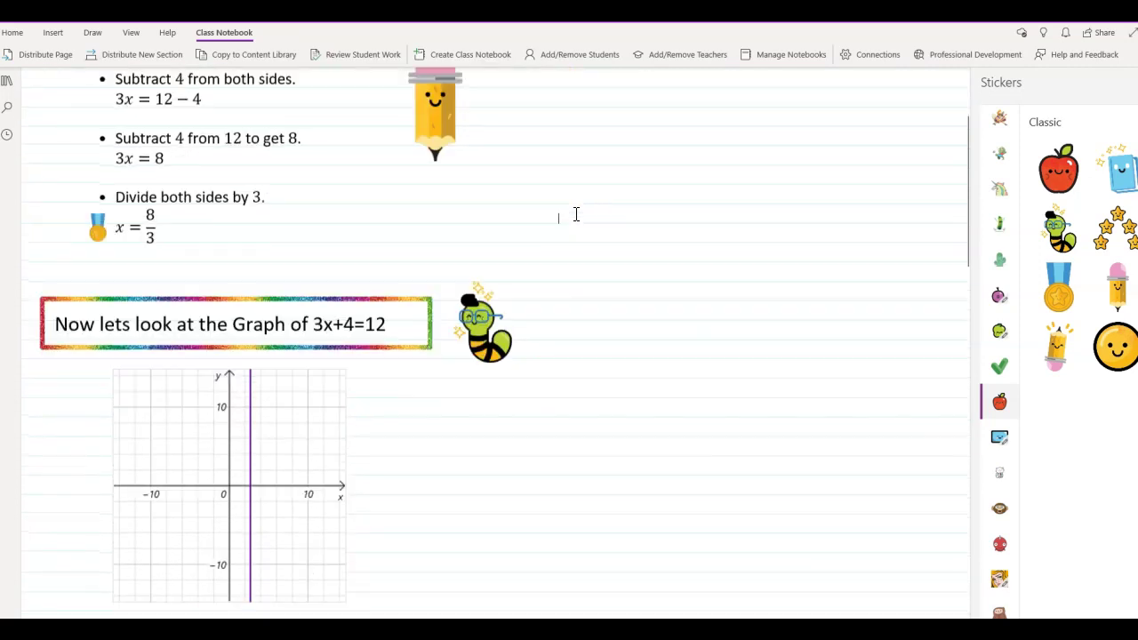
{"action": "scroll", "coordinate": [576, 214], "scroll_direction": "down", "scroll_amount": 10}
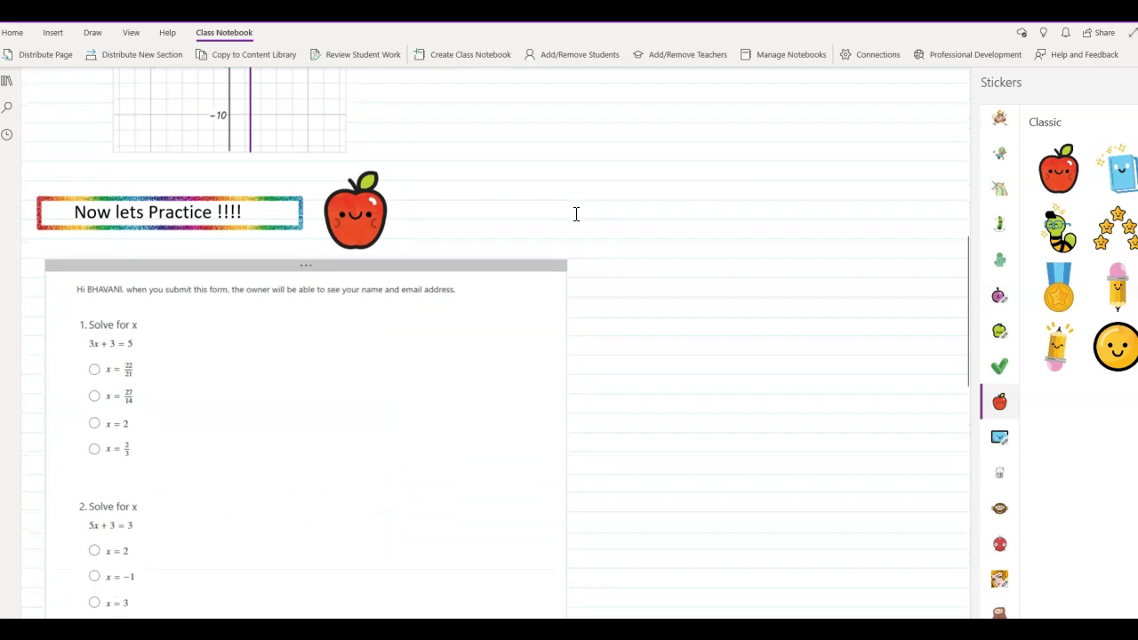
{"action": "scroll", "coordinate": [446, 285], "scroll_direction": "up", "scroll_amount": 2}
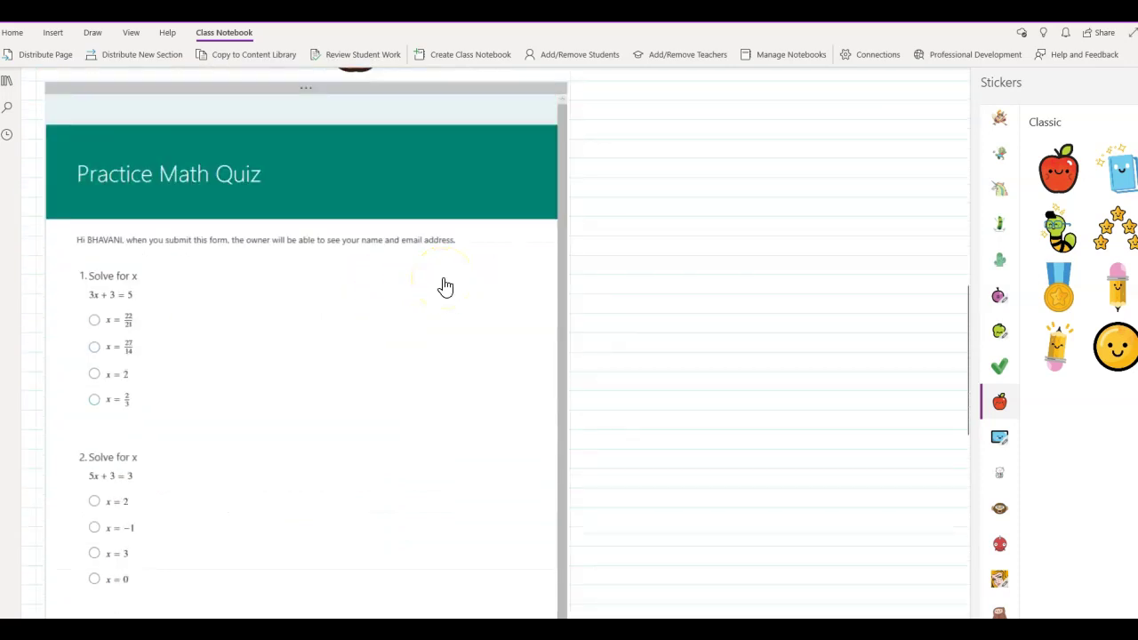
{"action": "scroll", "coordinate": [663, 231], "scroll_direction": "down", "scroll_amount": 6}
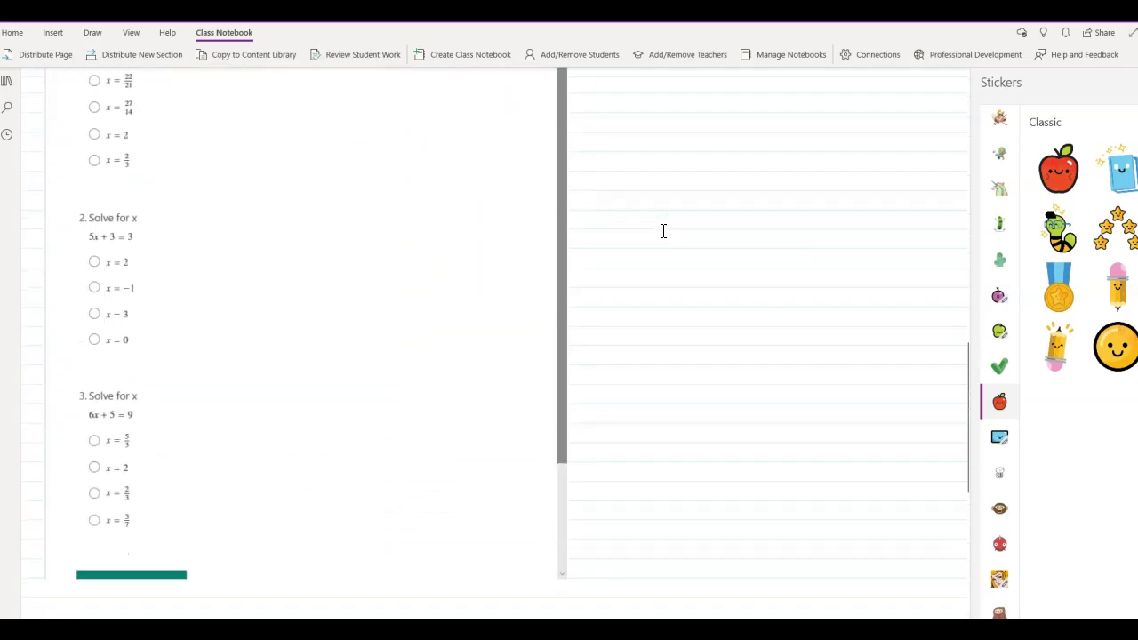
{"action": "scroll", "coordinate": [663, 231], "scroll_direction": "down", "scroll_amount": 4}
{"action": "left_click_drag", "start_coordinate": [564, 231], "coordinate": [564, 283]}
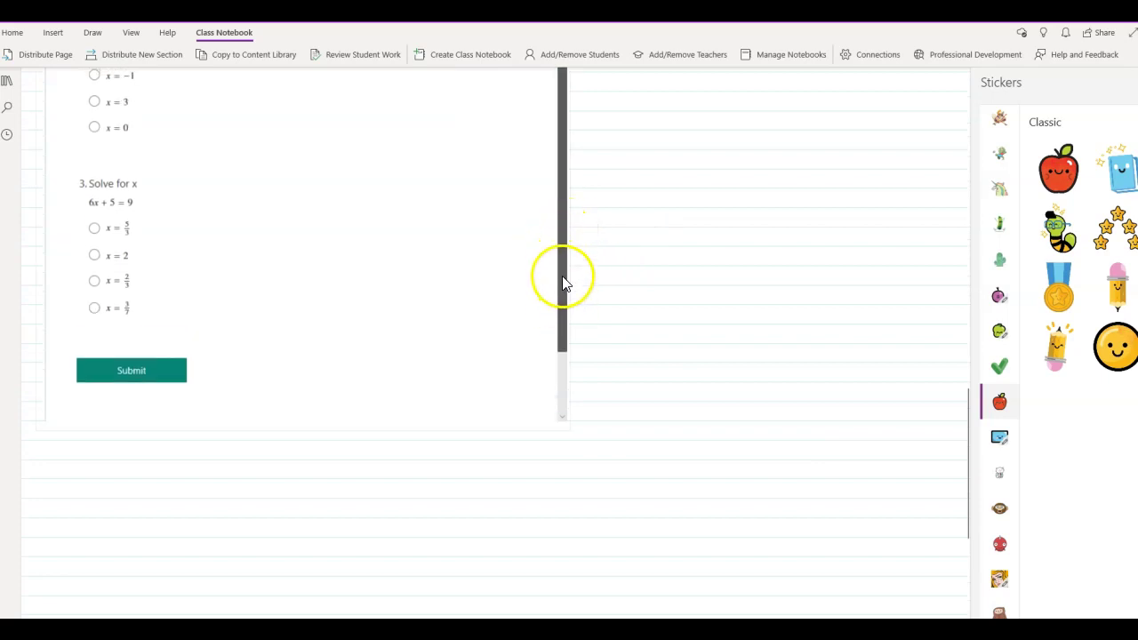
{"action": "scroll", "coordinate": [620, 259], "scroll_direction": "up", "scroll_amount": 10}
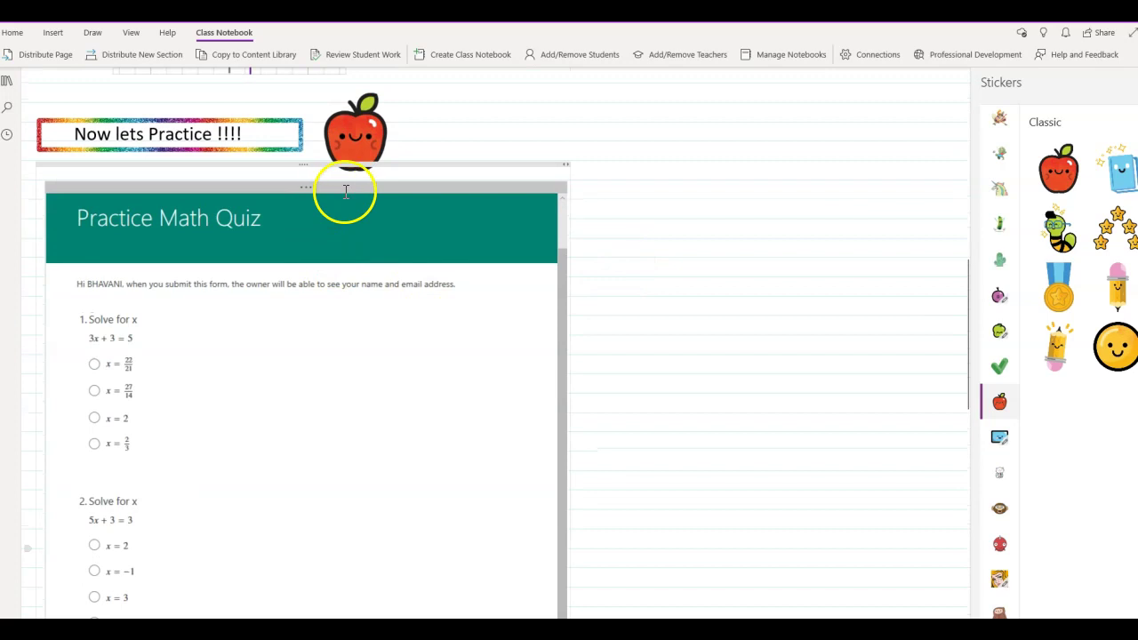
{"action": "left_click", "coordinate": [346, 190]}
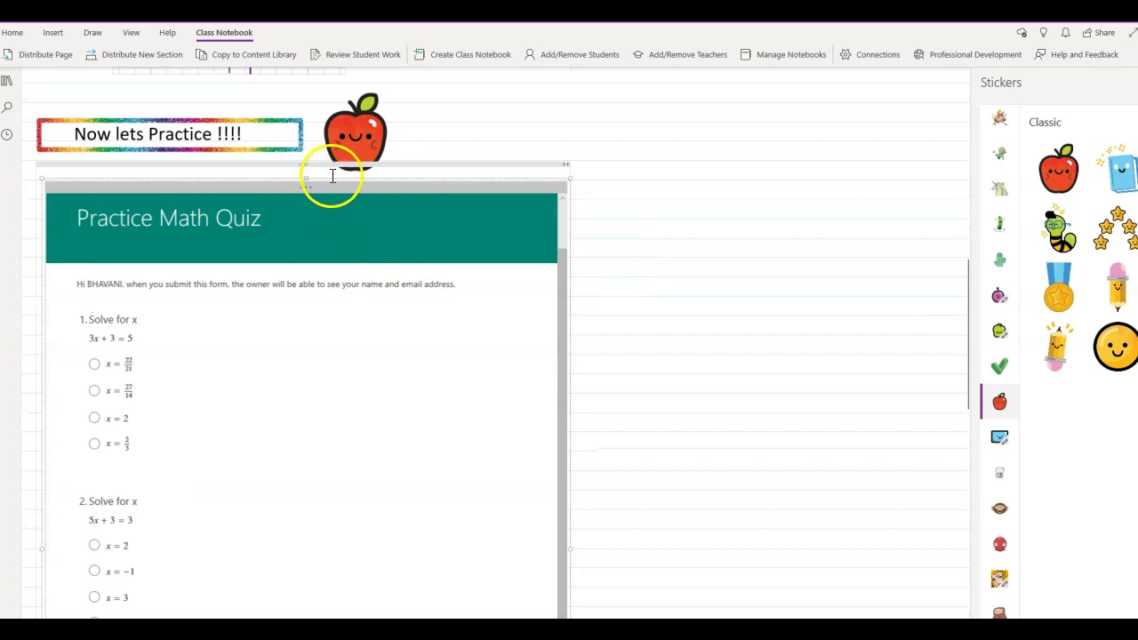
{"action": "scroll", "coordinate": [457, 251], "scroll_direction": "down", "scroll_amount": 1}
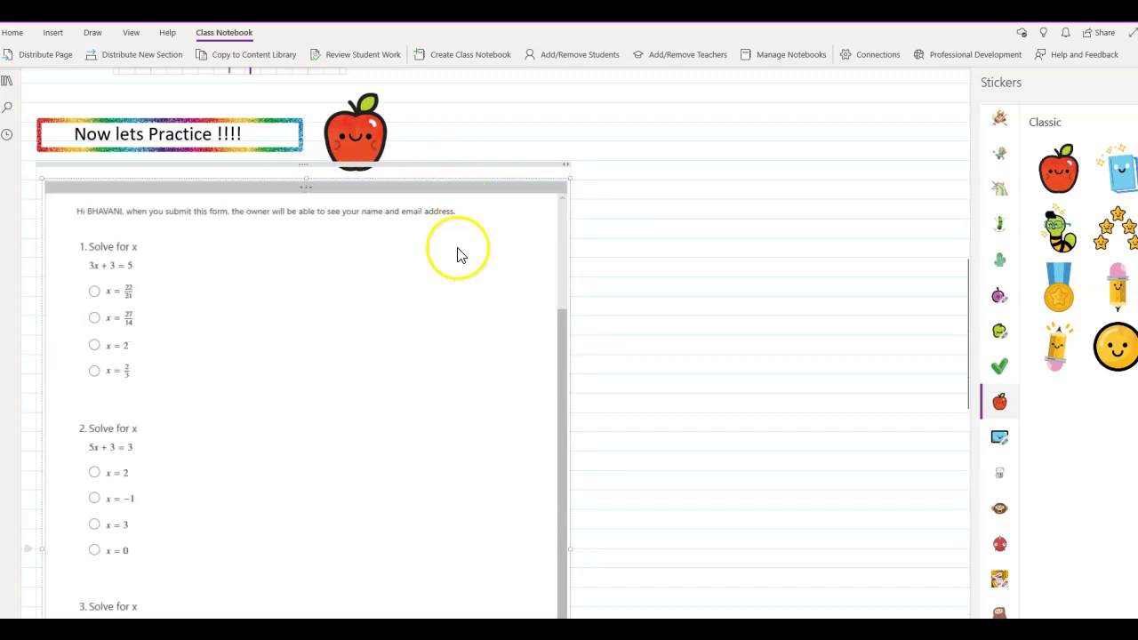
{"action": "scroll", "coordinate": [636, 254], "scroll_direction": "down", "scroll_amount": 5}
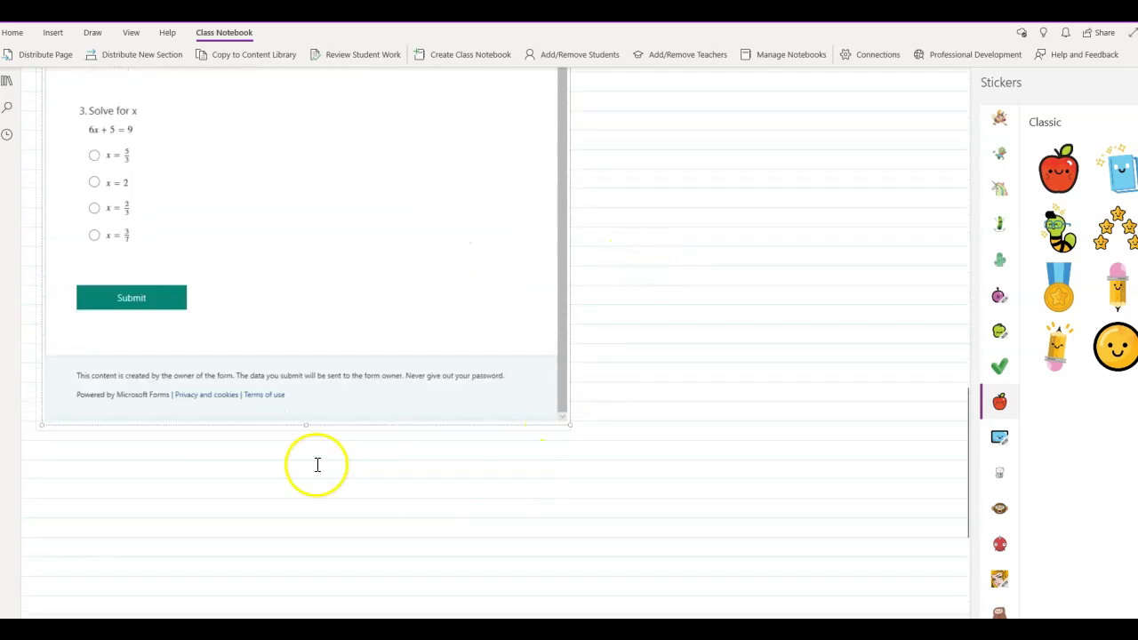
{"action": "left_click_drag", "start_coordinate": [310, 426], "coordinate": [303, 525]}
{"action": "scroll", "coordinate": [457, 358], "scroll_direction": "up", "scroll_amount": 1}
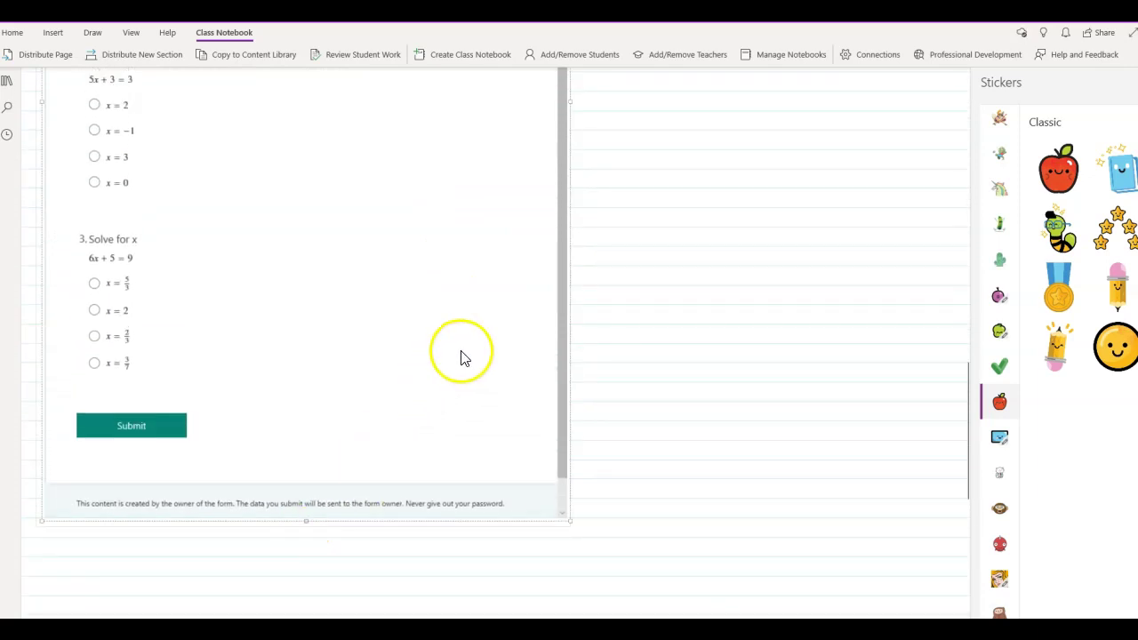
{"action": "scroll", "coordinate": [775, 237], "scroll_direction": "up", "scroll_amount": 10}
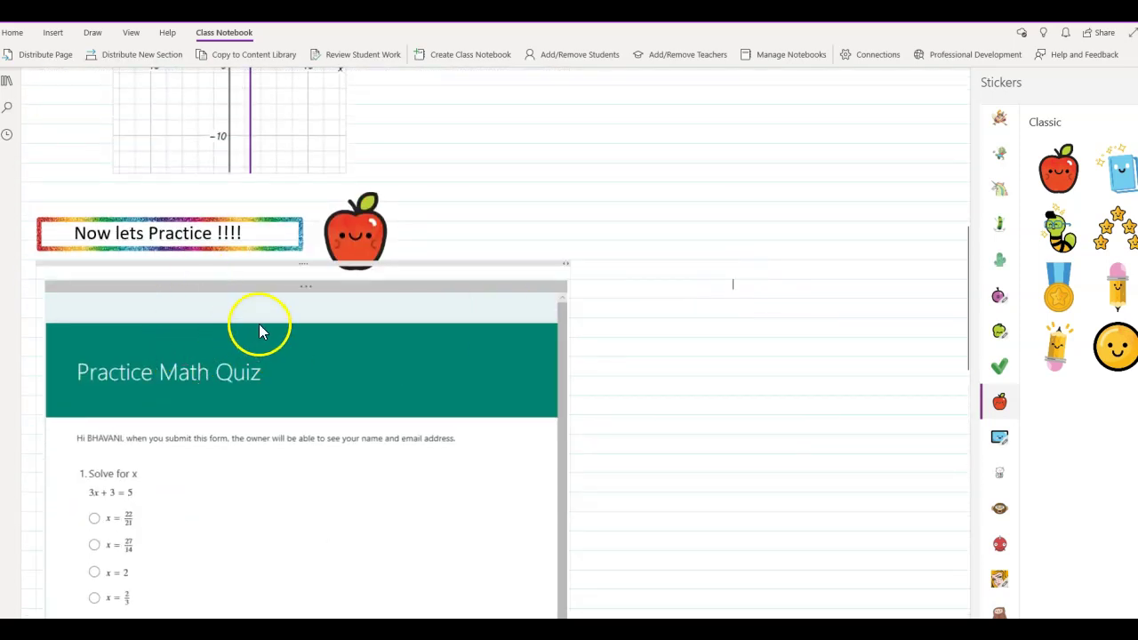
{"action": "scroll", "coordinate": [259, 331], "scroll_direction": "down", "scroll_amount": 1}
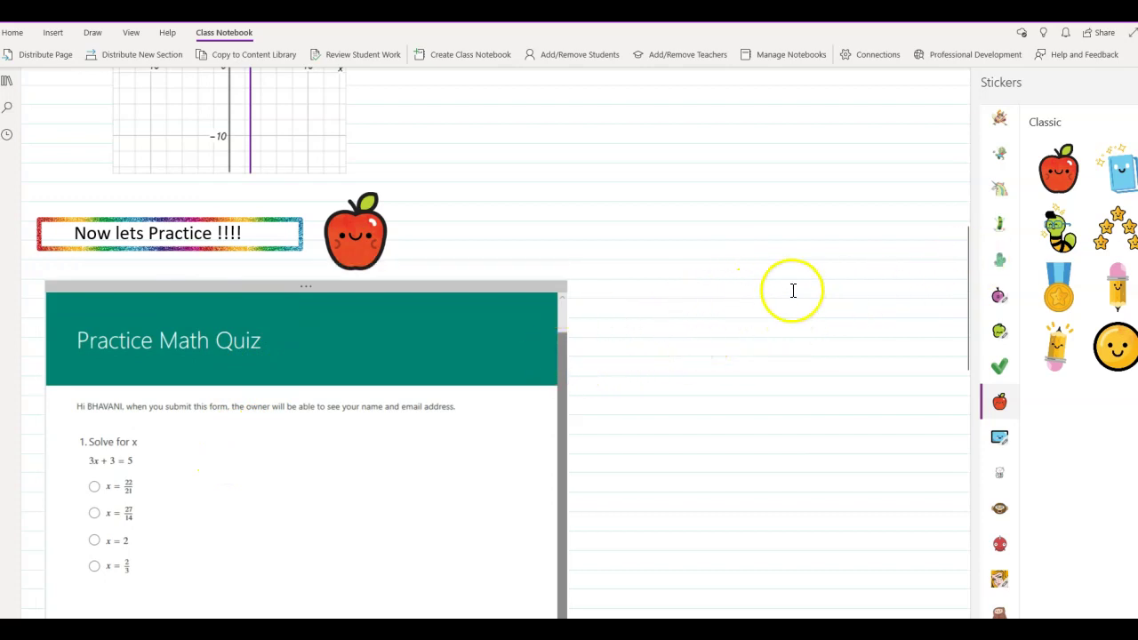
{"action": "scroll", "coordinate": [745, 356], "scroll_direction": "up", "scroll_amount": 10}
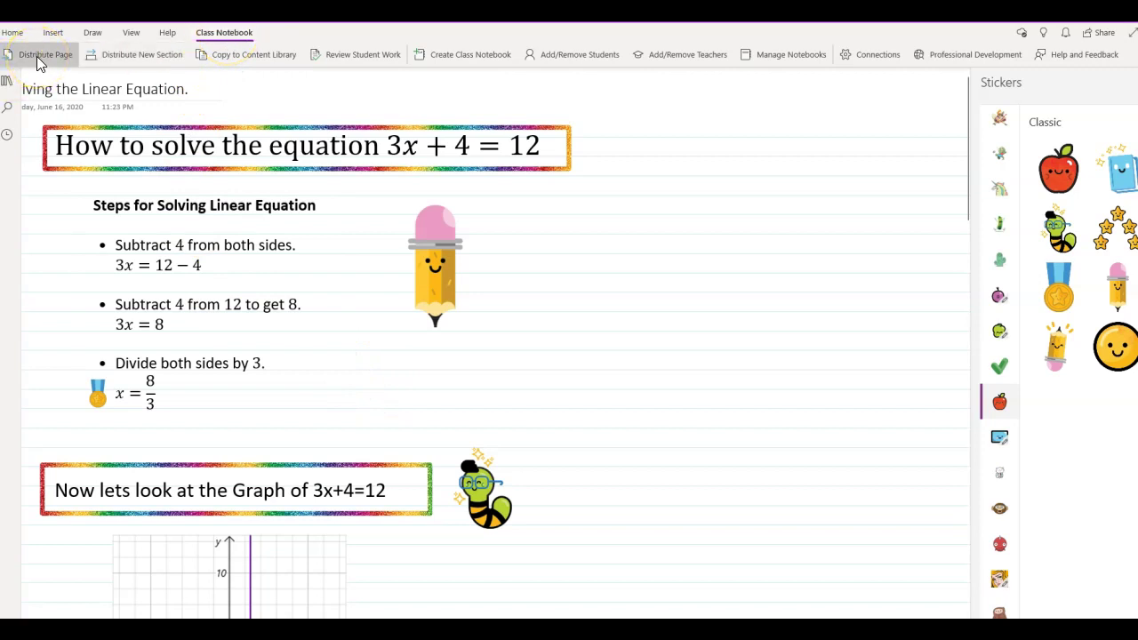
{"action": "scroll", "coordinate": [527, 334], "scroll_direction": "down", "scroll_amount": 3}
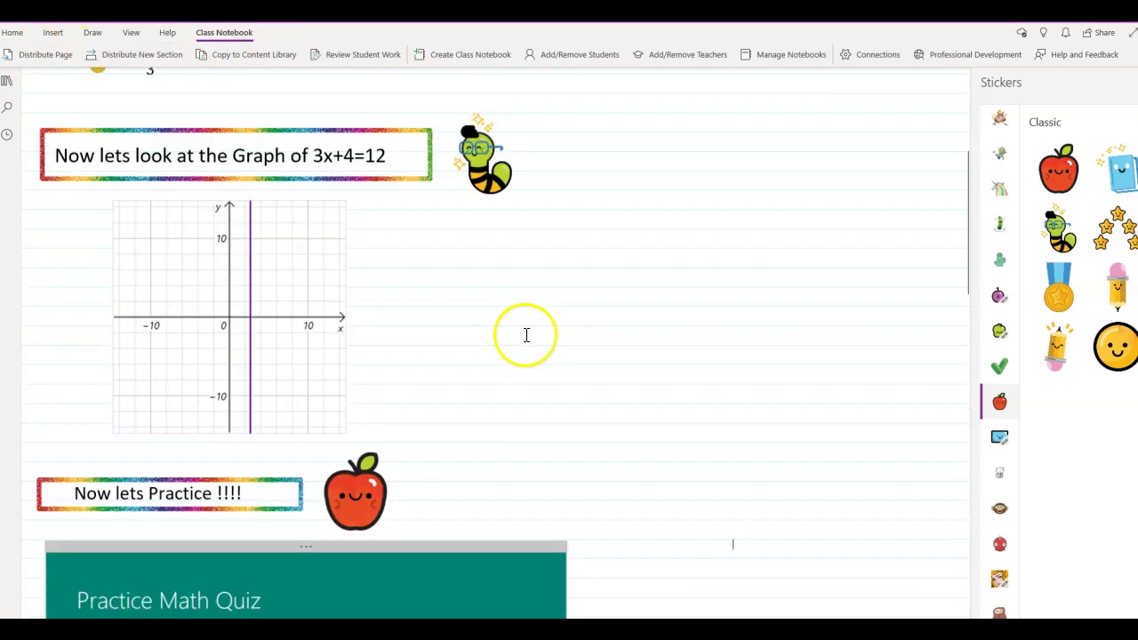
{"action": "scroll", "coordinate": [526, 334], "scroll_direction": "down", "scroll_amount": 3}
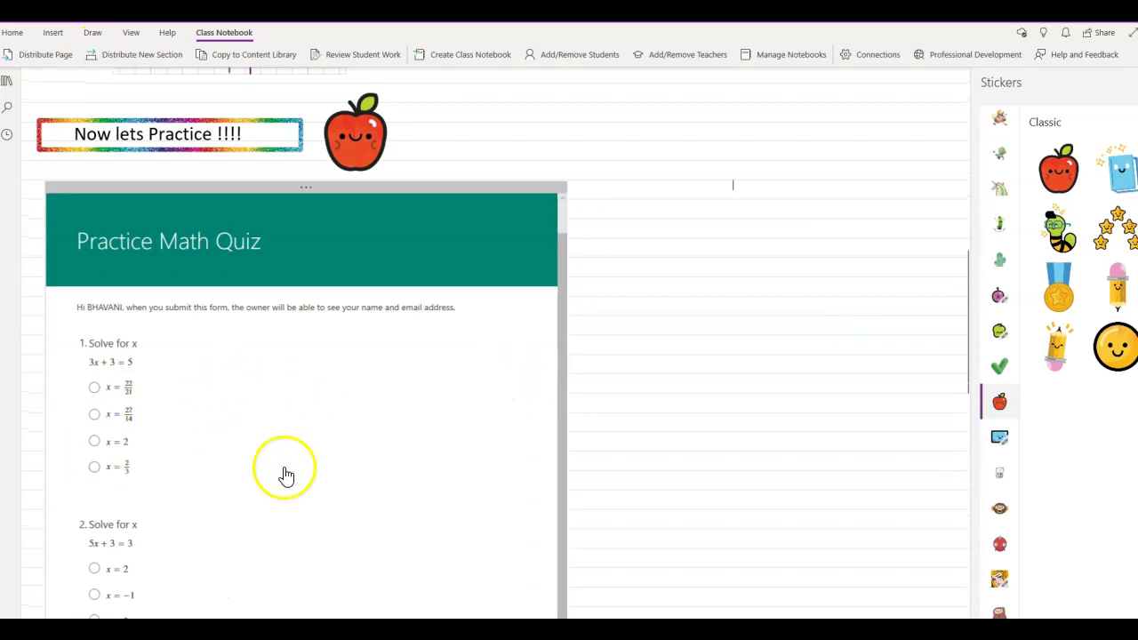